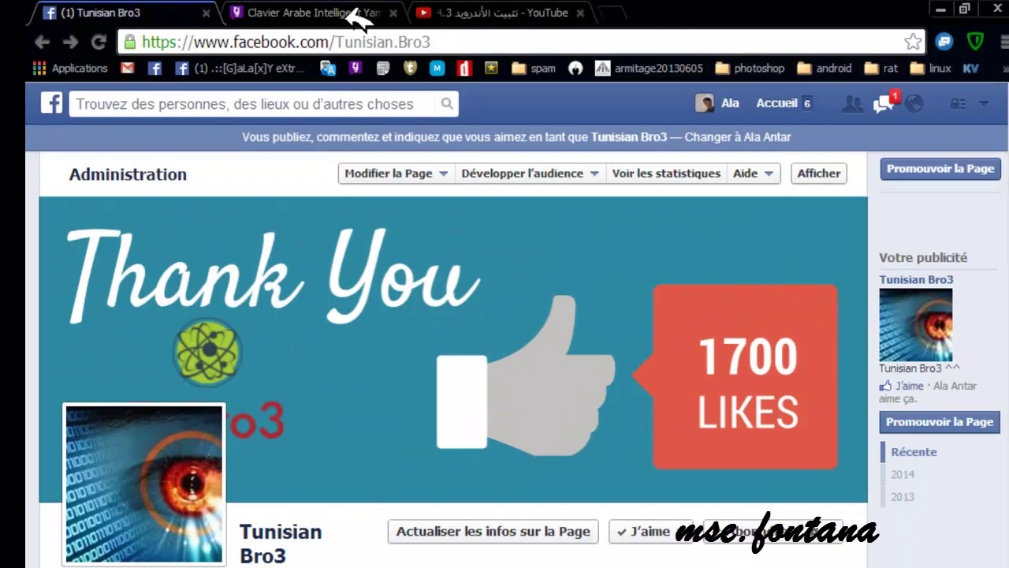
Review the Facebook page, the earlier Android 4.3 video and the notes on installing Android 4.4 KitKat as a virtual system.
left_click(361, 16)
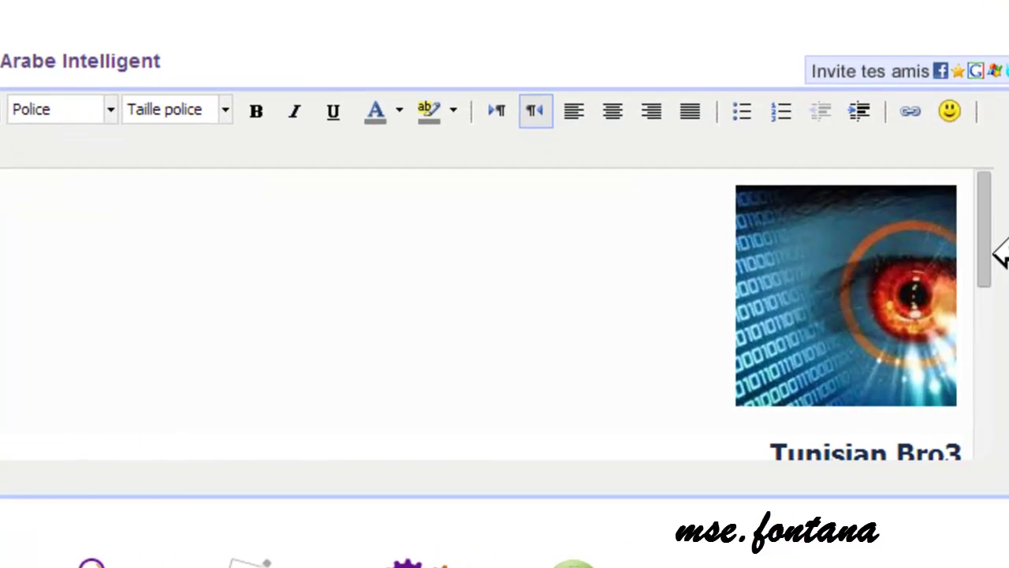
left_click_drag(993, 252, 991, 342)
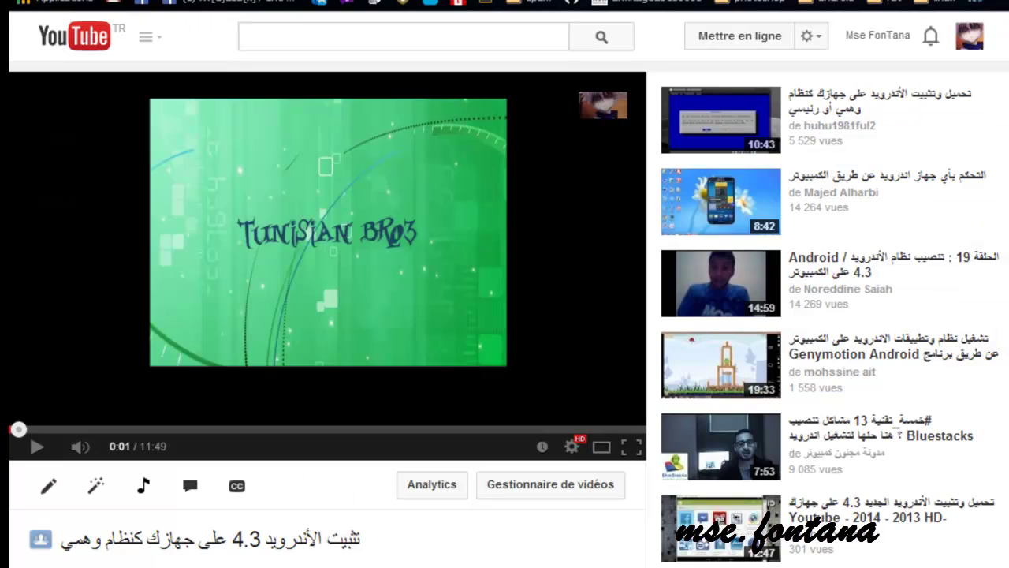
left_click(286, 315)
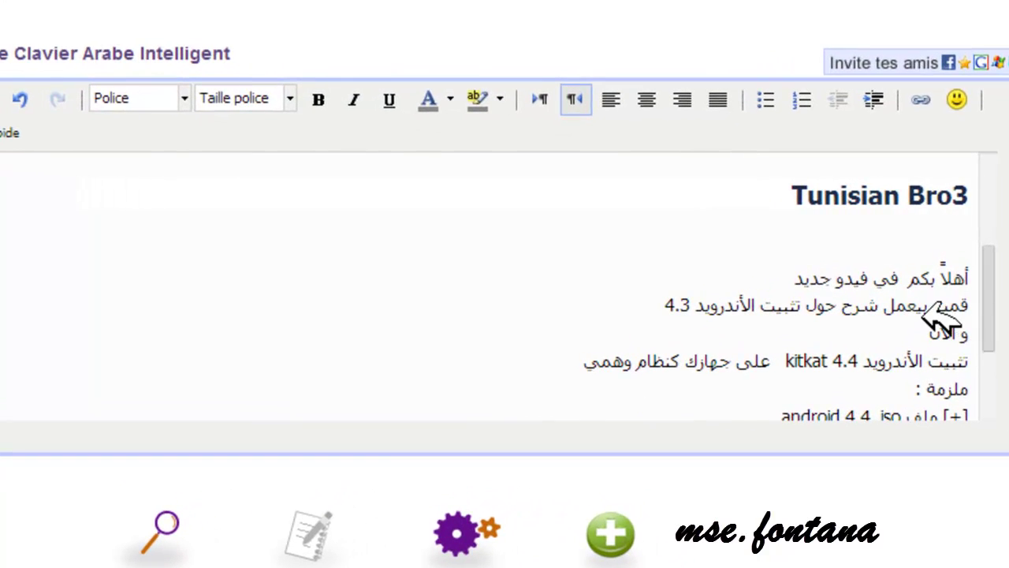
left_click_drag(925, 325, 985, 329)
left_click(946, 361)
left_click_drag(962, 362, 568, 354)
left_click(568, 354)
scroll(1000, 294, "down", 3)
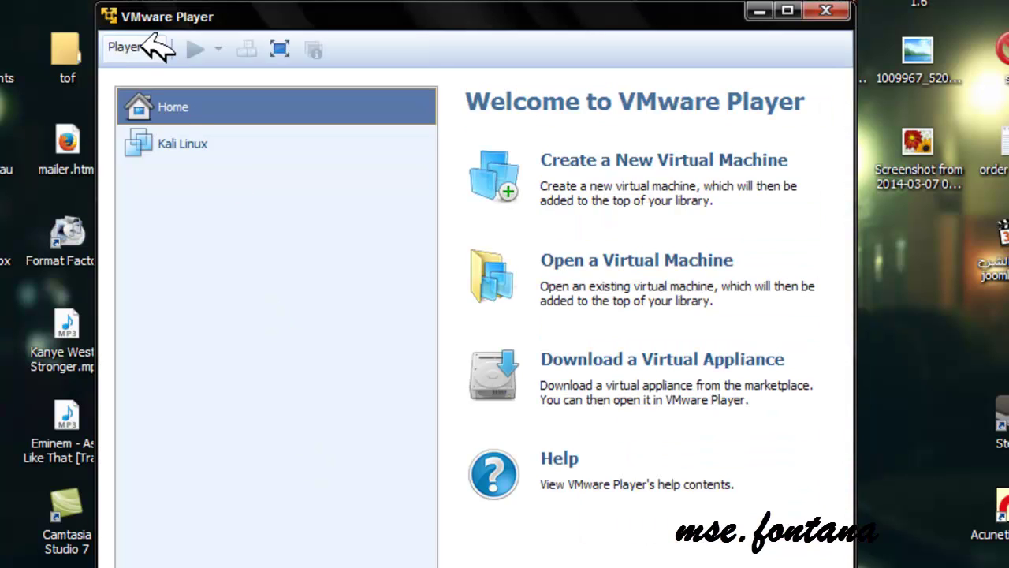
In VMware Player, start a new virtual machine with Android 4.4 KitKat.iso from Mes documents as the installer disc image.
left_click(595, 159)
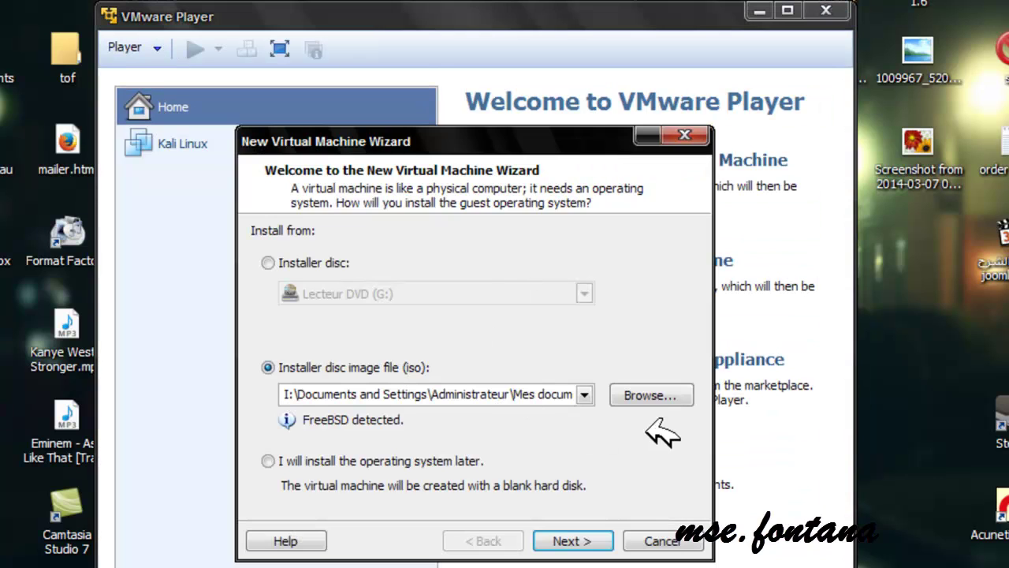
left_click(668, 394)
left_click(437, 446)
left_click(419, 428)
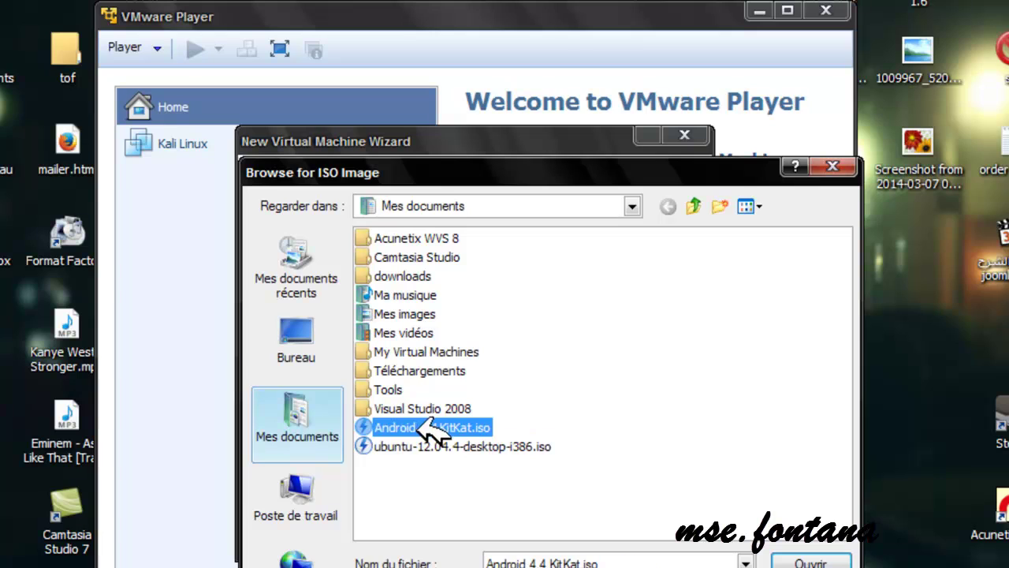
left_click(442, 427)
left_click(789, 561)
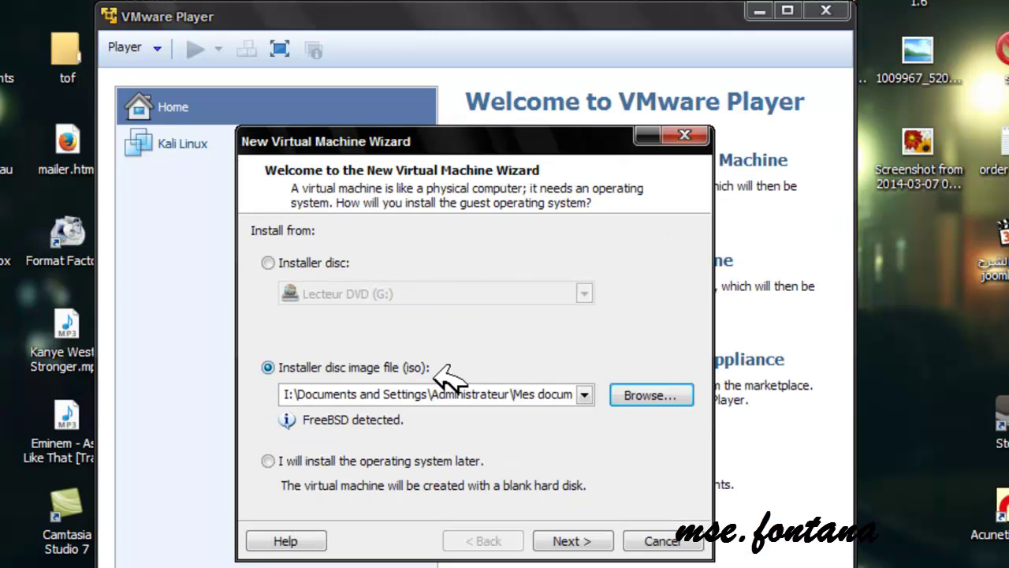
Name the virtual machine "Android 4.4 (KitKAt)" and keep the default location.
left_click(585, 539)
type("Android 4.4 (KitKAt")
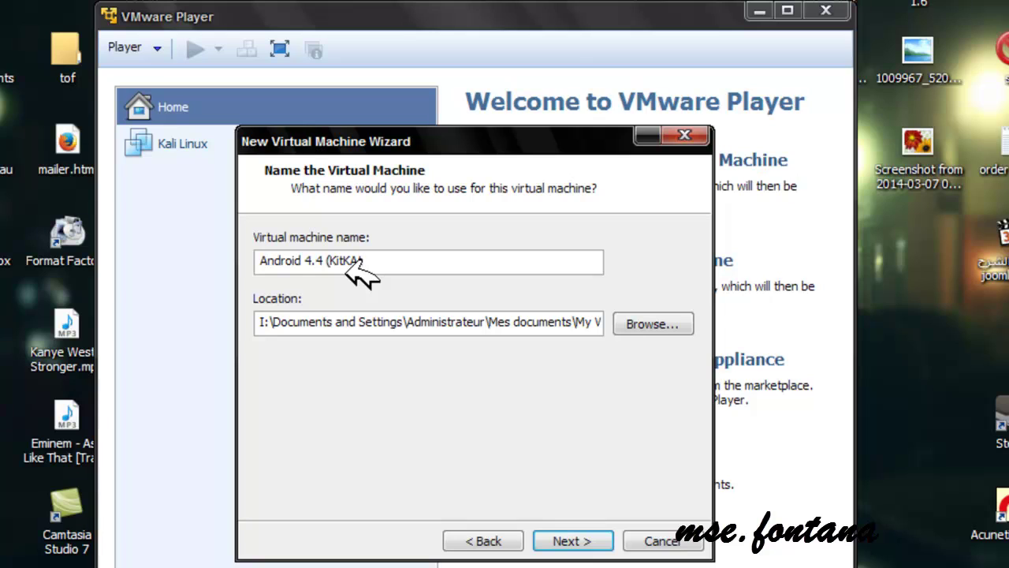
left_click(583, 541)
Set the maximum disk size to 1 GB and keep the virtual disk split into multiple files.
left_click(471, 292)
left_click(470, 292)
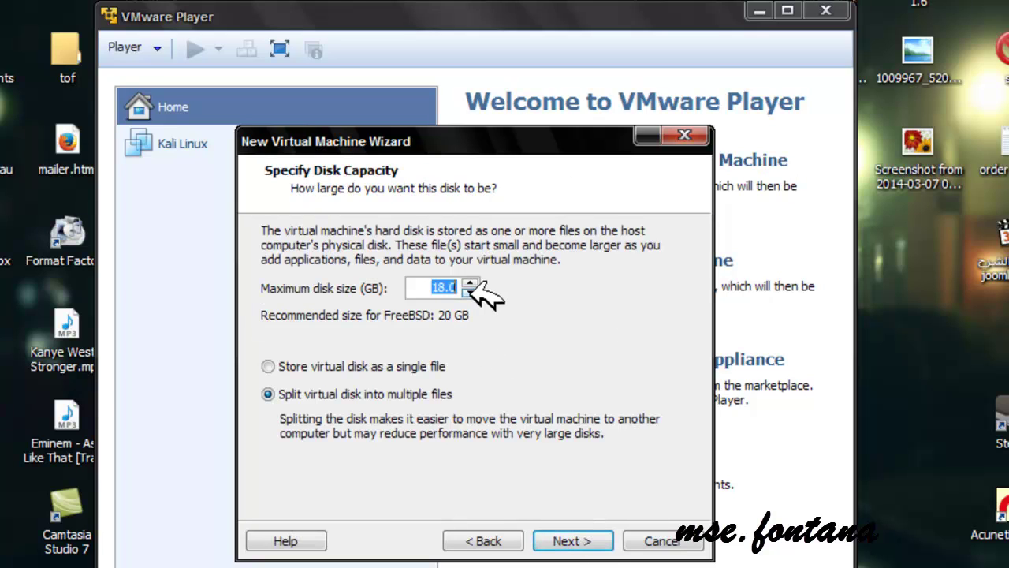
left_click(471, 292)
left_click(471, 292)
left_click(471, 292)
left_click(471, 292)
left_click(471, 292)
left_click(470, 292)
left_click(579, 541)
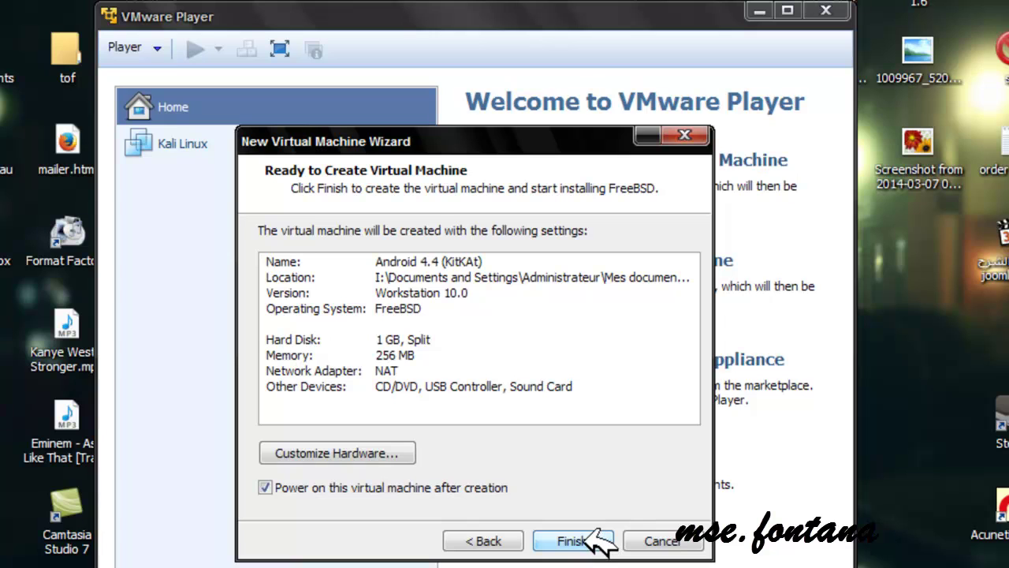
Customize the virtual machine's hardware so that the network adapter uses a bridged connection.
left_click(359, 453)
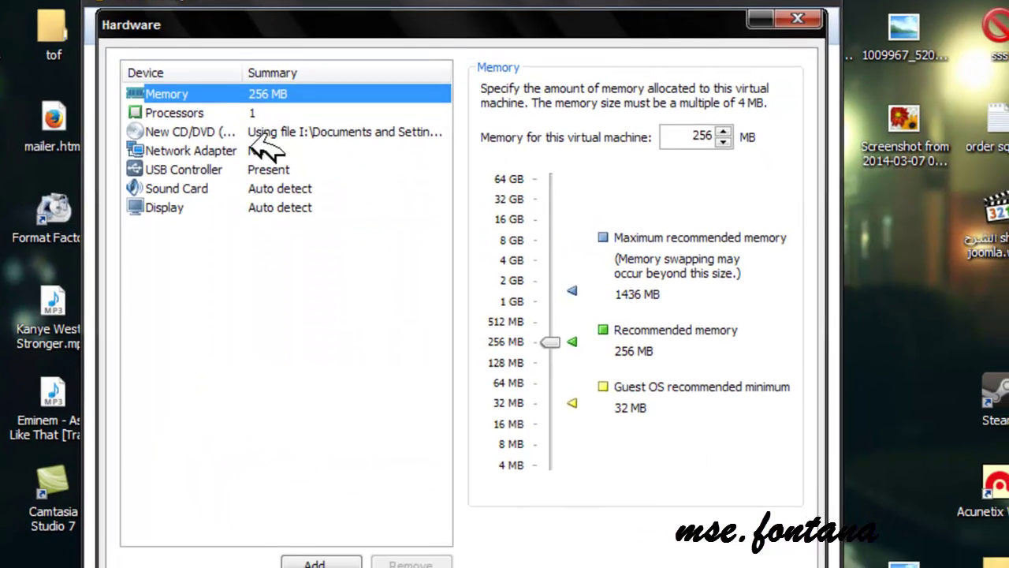
left_click(225, 131)
left_click(218, 113)
left_click(218, 150)
left_click(574, 174)
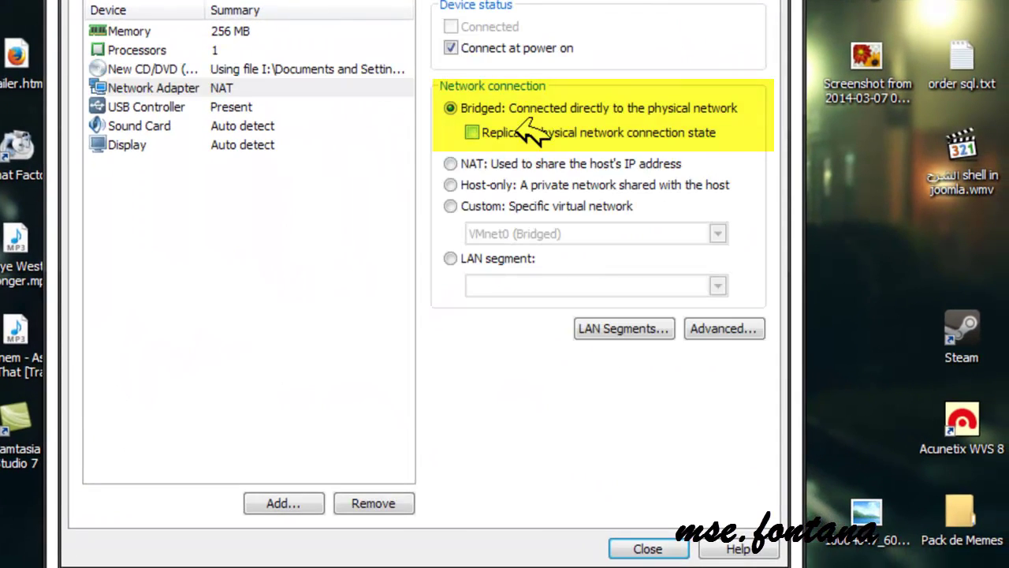
left_click(530, 133)
left_click(648, 549)
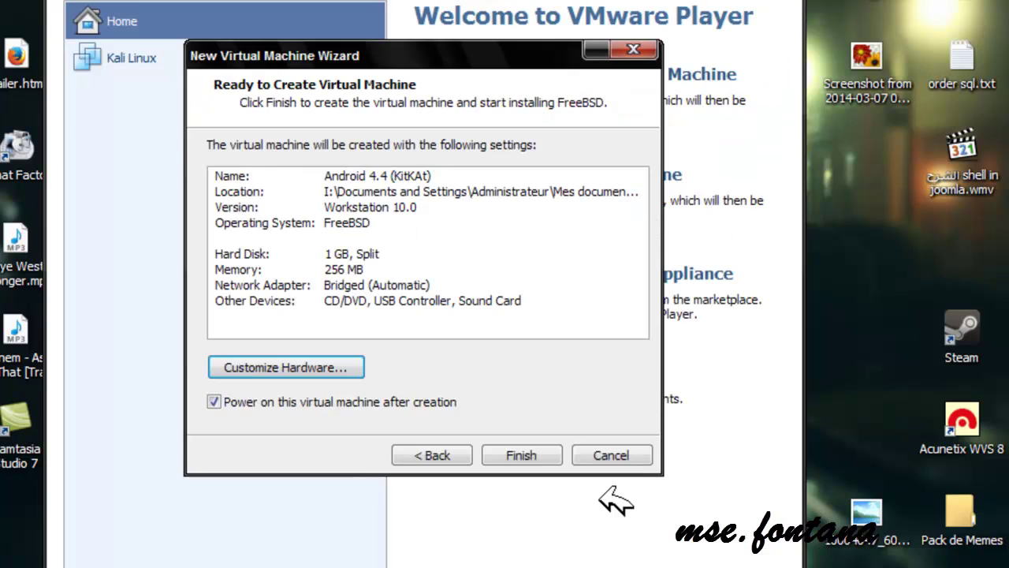
Create and power on the virtual machine, and boot the option that installs Android-x86 to harddisk.
left_click(540, 440)
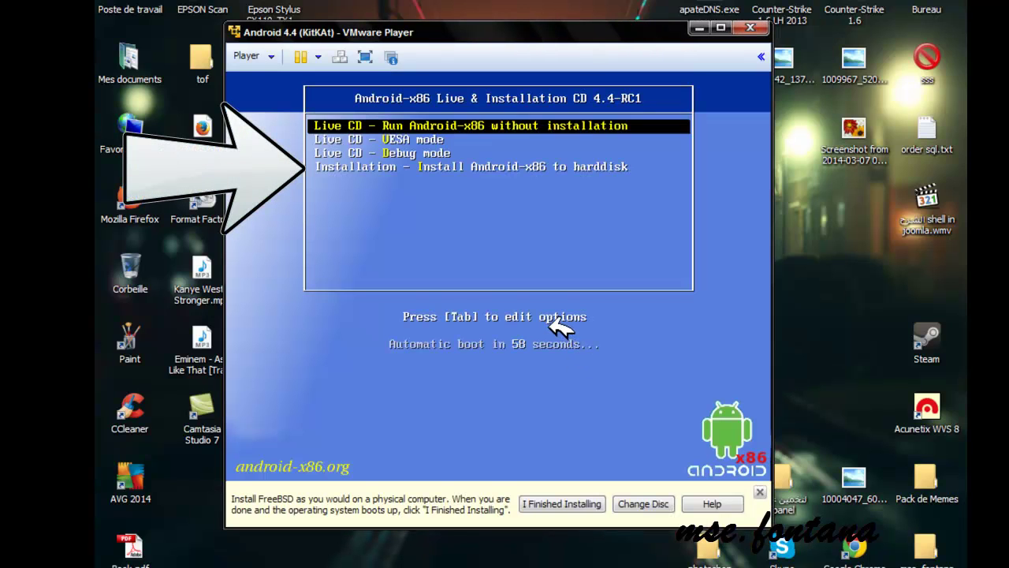
key("Down")
key("Down")
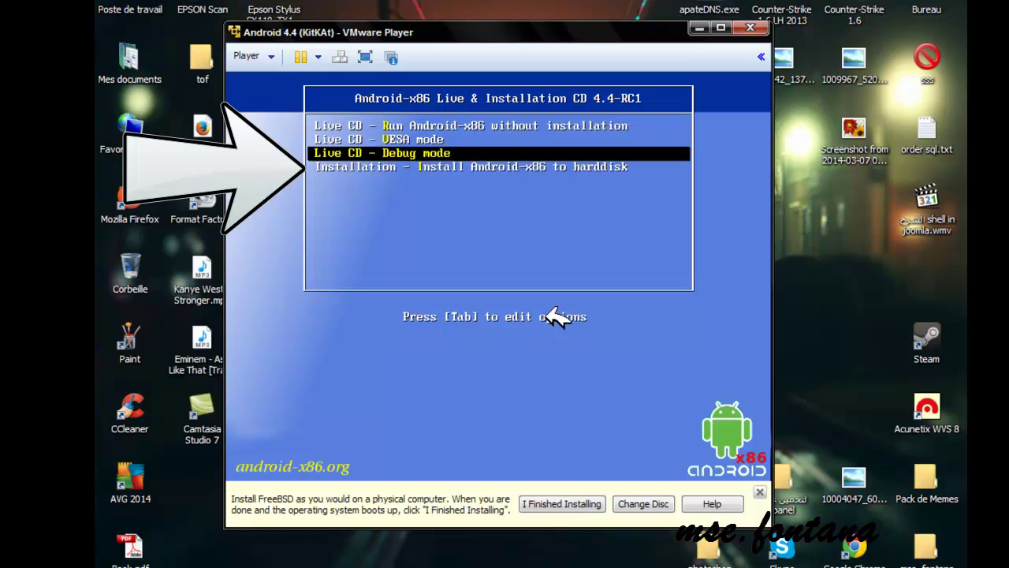
key("Down")
key("Return")
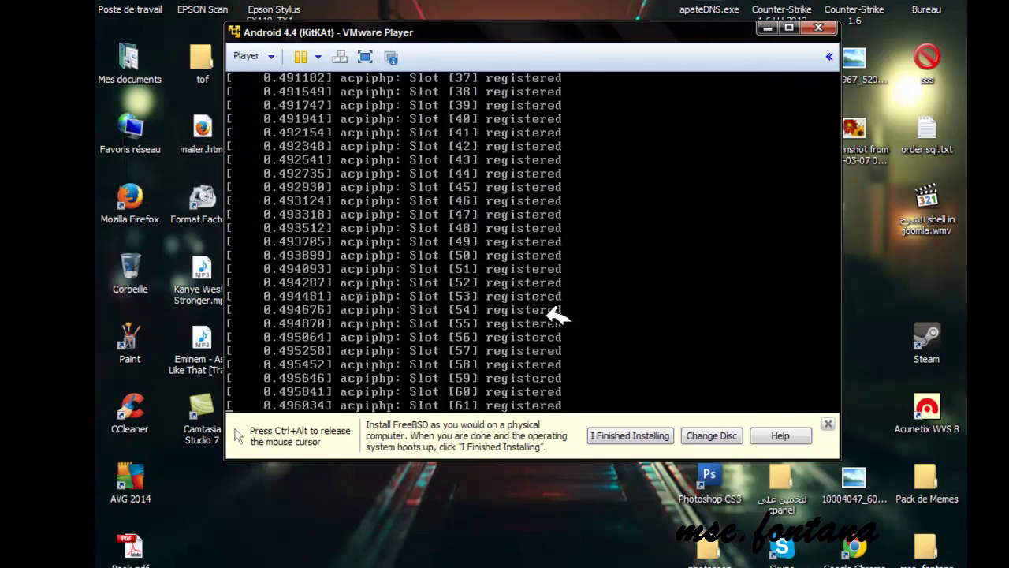
Open the partition editor and create a new primary partition of 1069.29 MB from the free space.
key("Return")
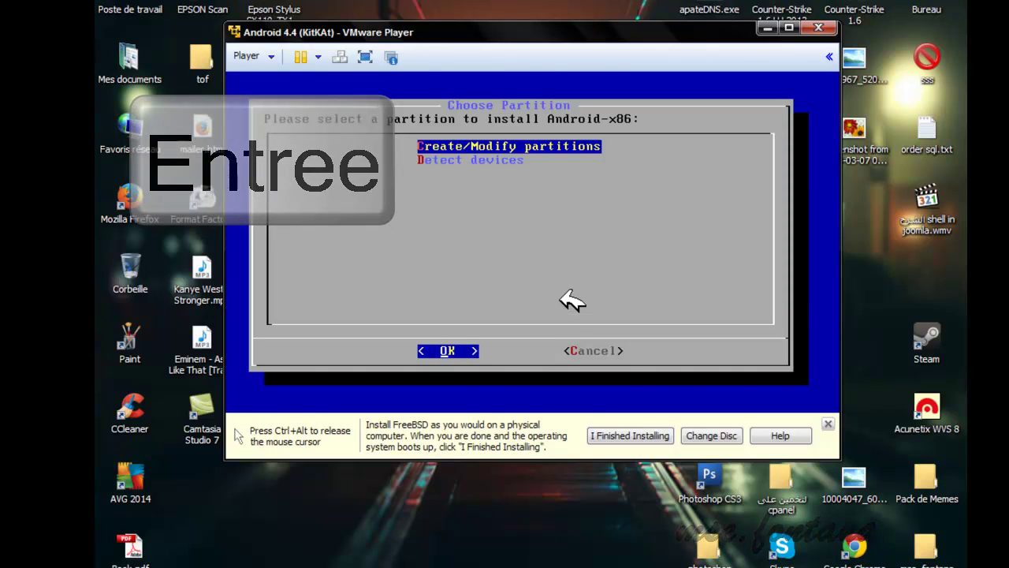
key("Right")
key("Return")
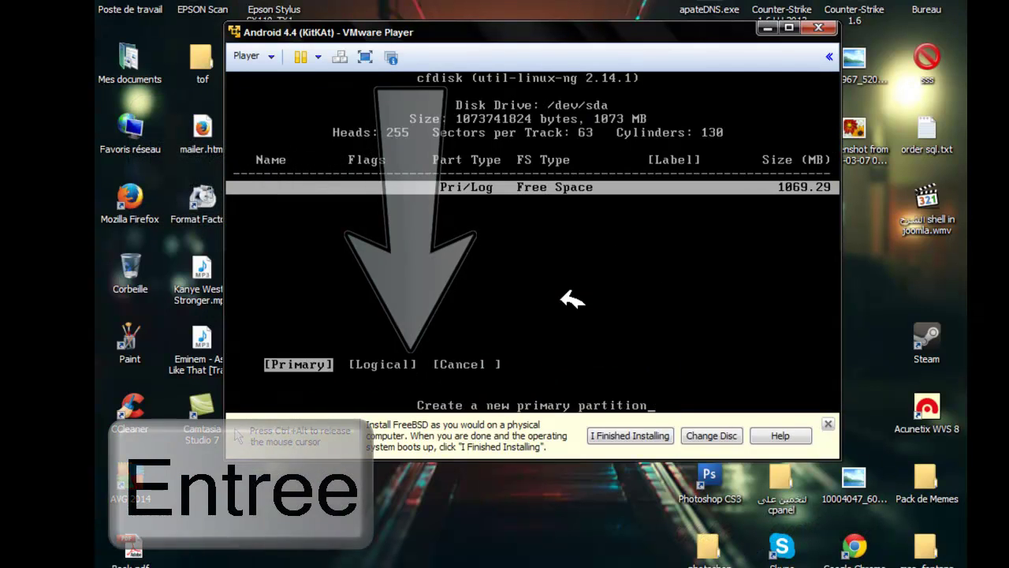
key("Return")
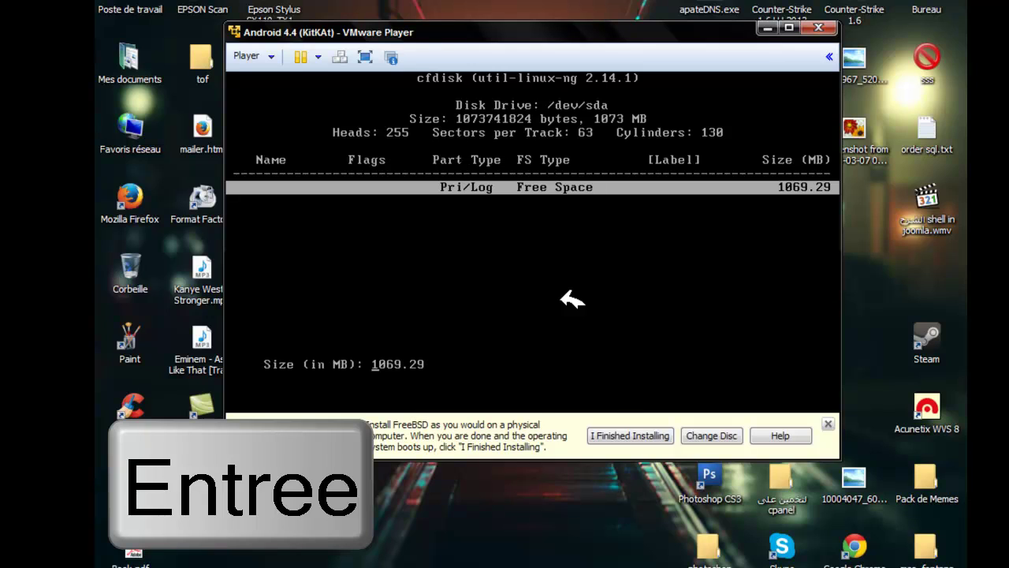
key("Return")
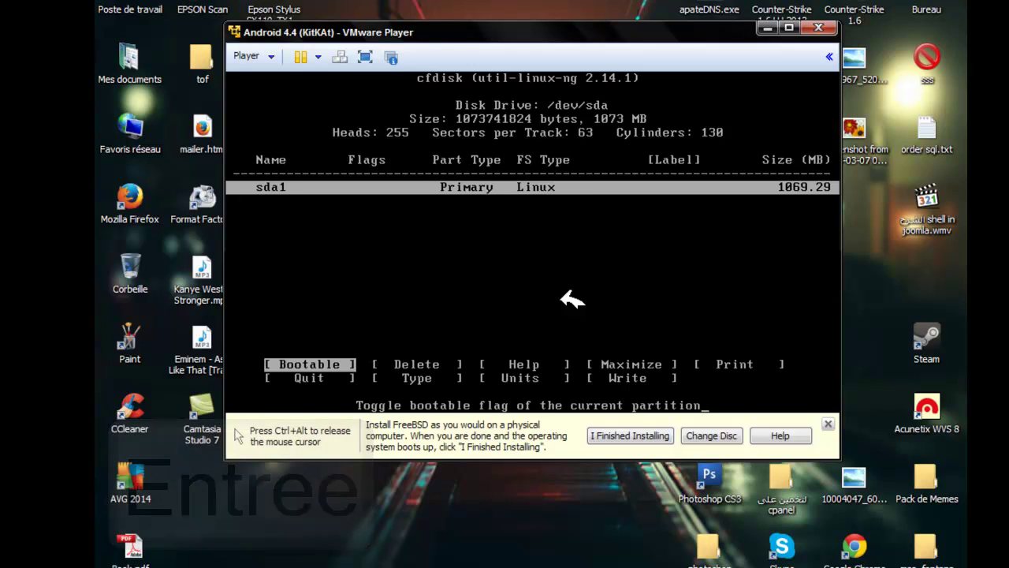
Write the partition table to disk and answer the confirmation with "yes".
key("Right")
key("Right")
key("Right")
key("Right")
key("Right")
key("Right")
key("Right")
key("Right")
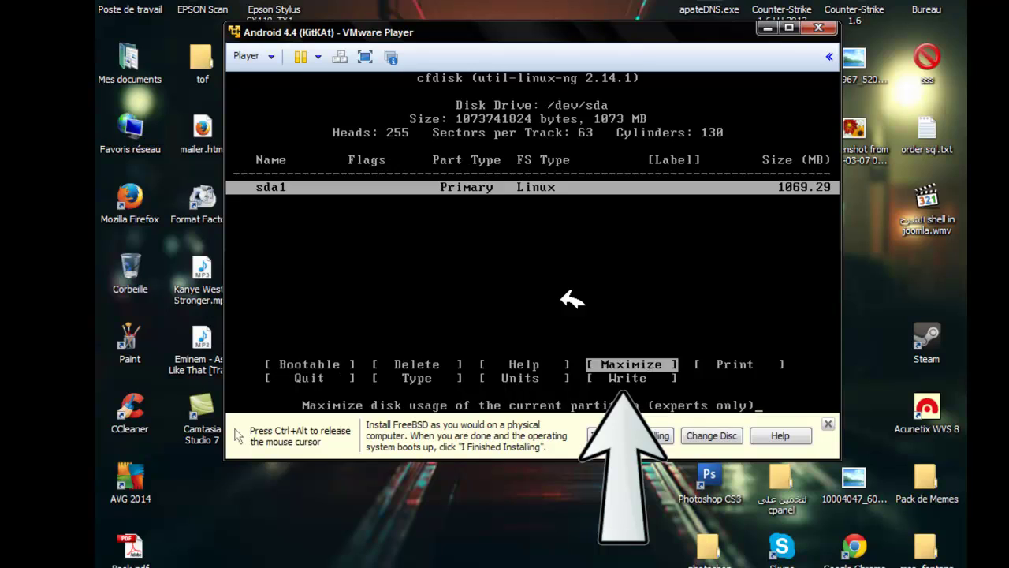
key("Return")
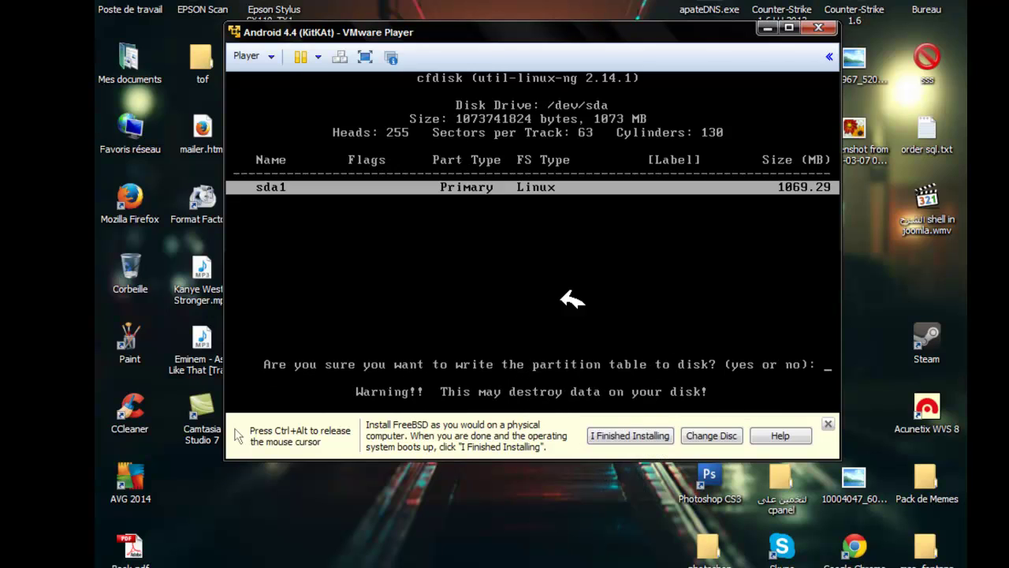
type("ye")
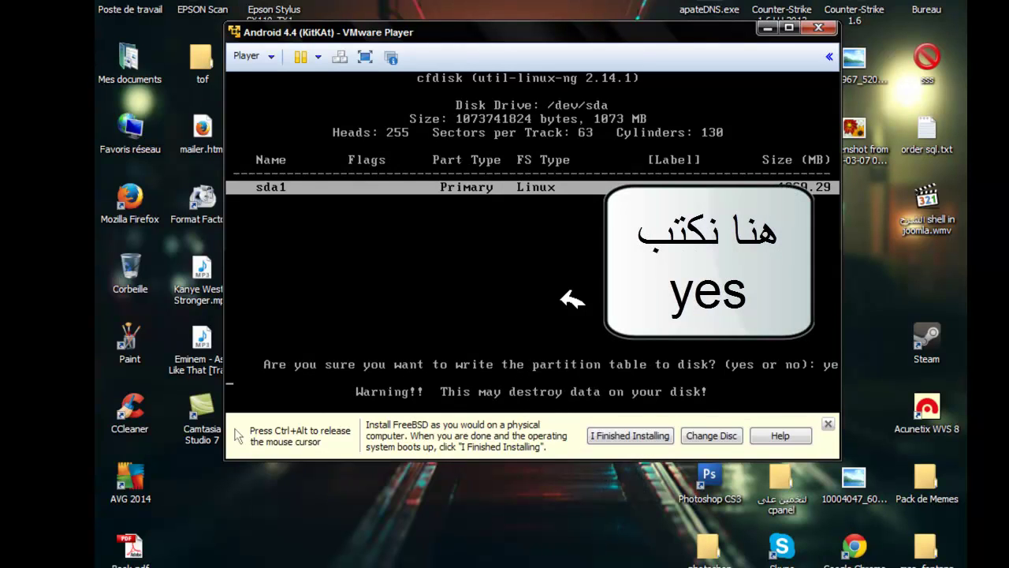
type("s")
key("Return")
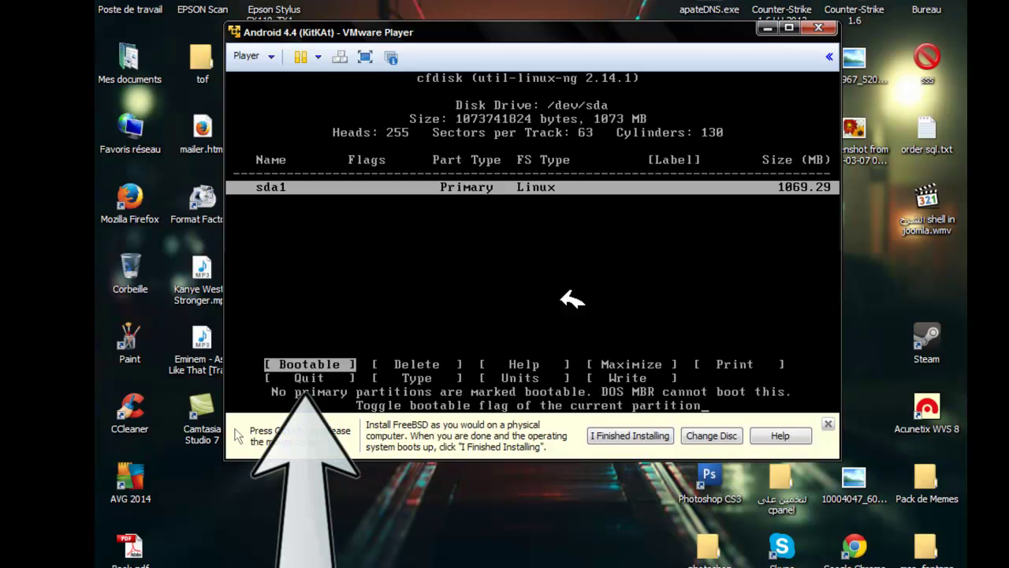
Quit the cfdisk partition editor and return to the installer's partition selection.
key("Right")
key("Right")
key("Right")
key("Right")
key("Right")
key("Return")
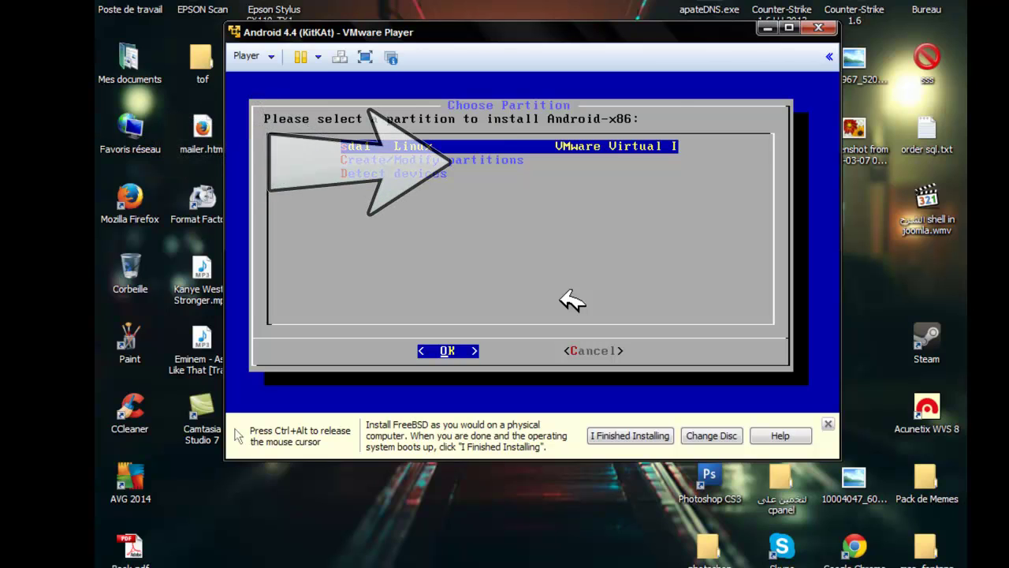
Choose sda1 as the installation partition and format it with the ext3 filesystem.
key("Return")
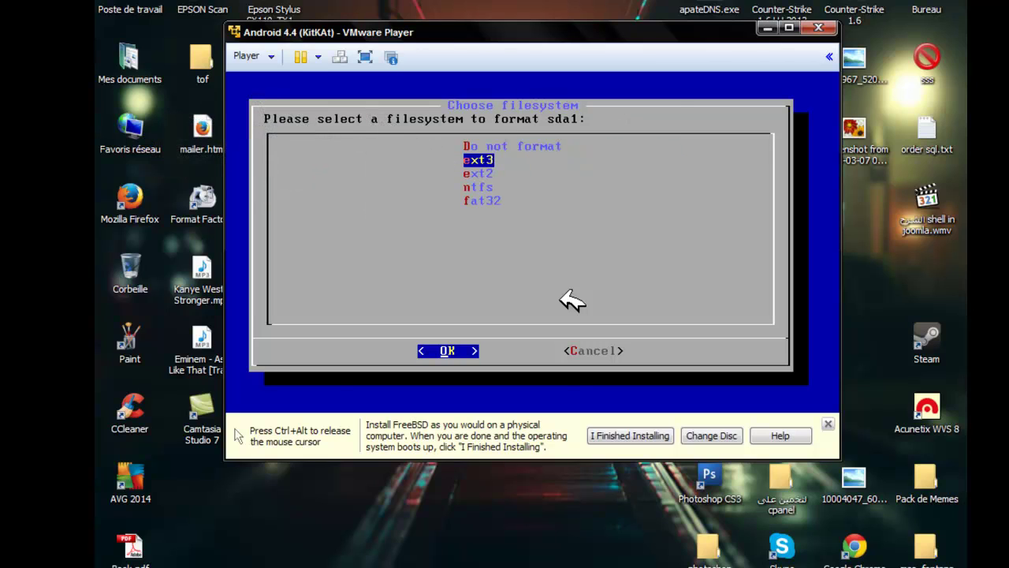
key("Return")
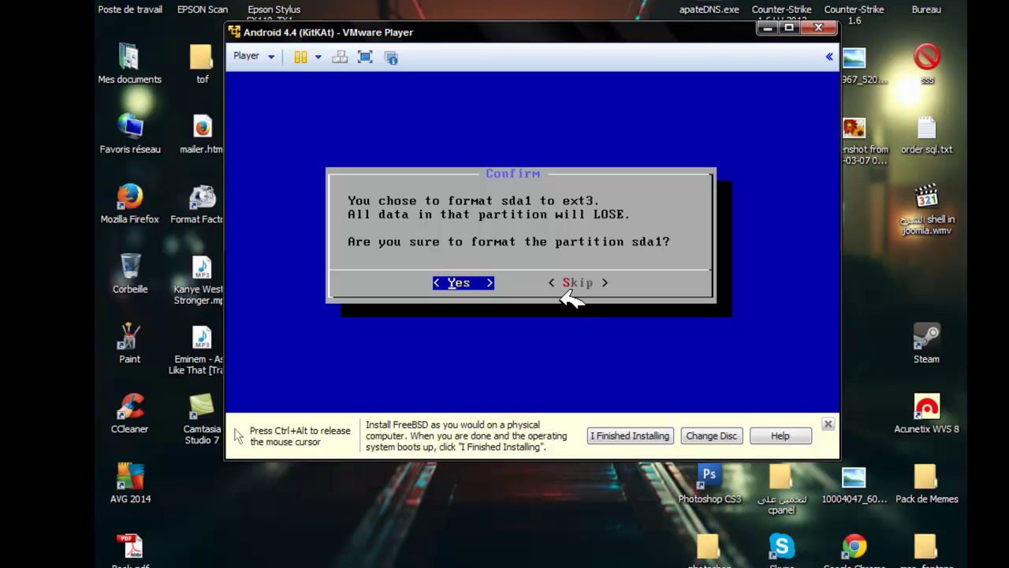
key("Return")
Agree to install the GRUB boot loader and to install the /system directory as read-write.
key("Left")
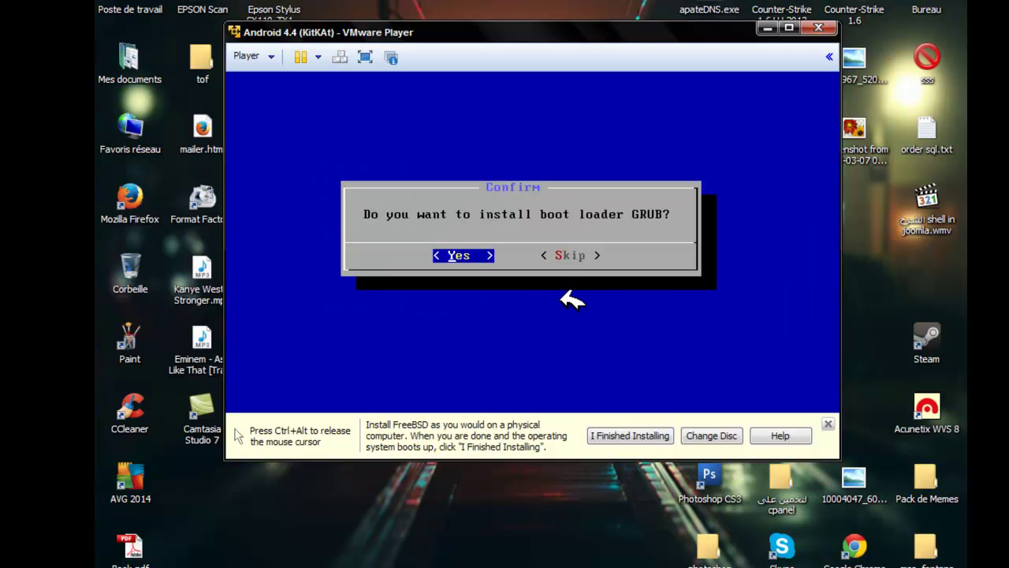
key("Return")
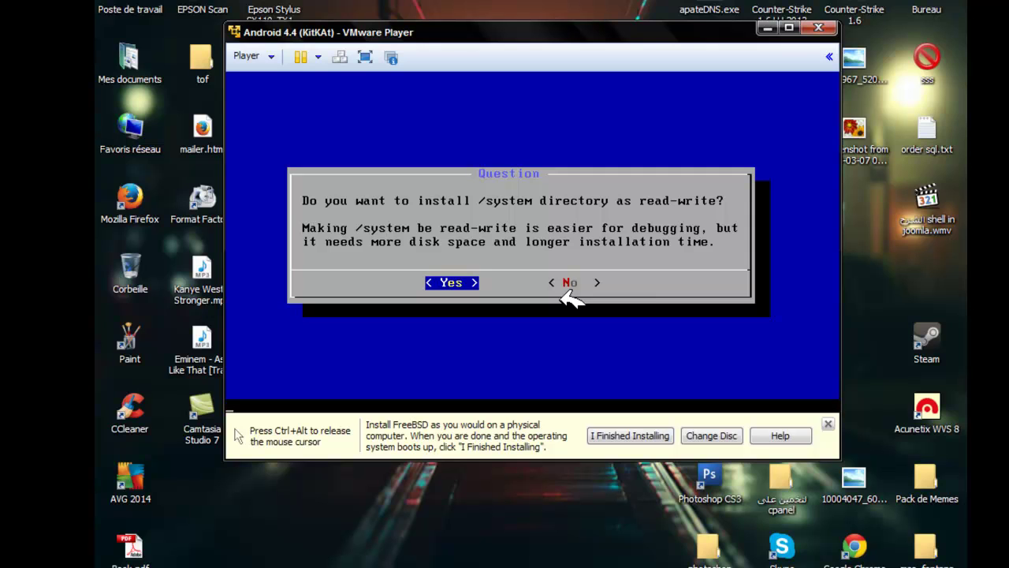
key("Return")
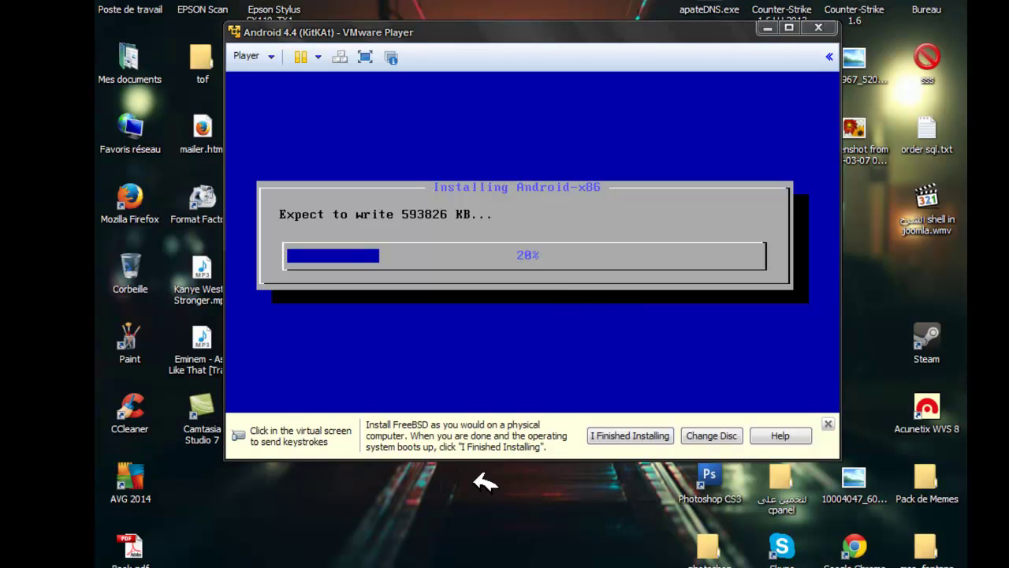
Release the cursor from the virtual machine and dismiss the FreeBSD installation hint below its display.
left_click(501, 297)
key("ctrl+alt")
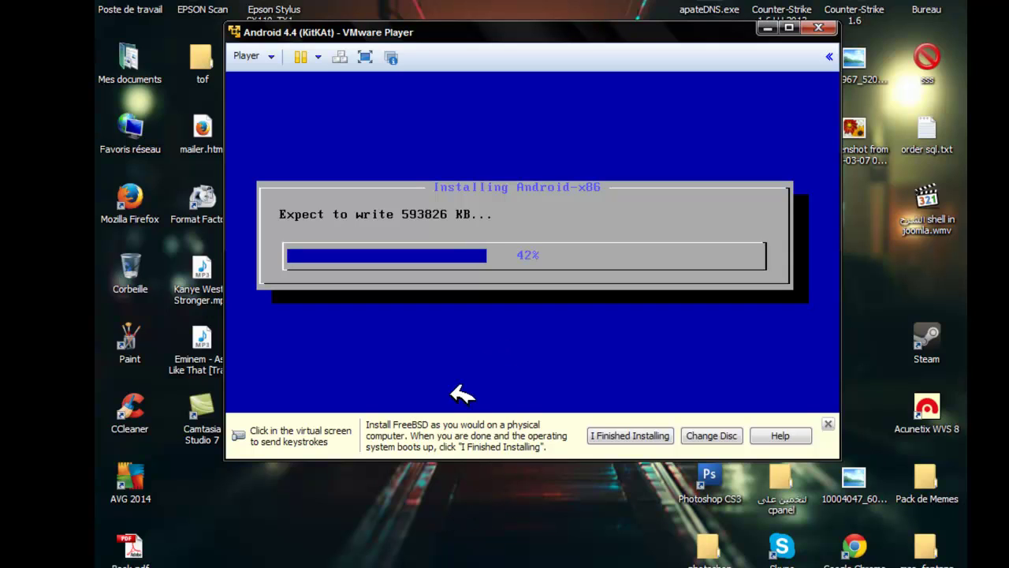
left_click(828, 423)
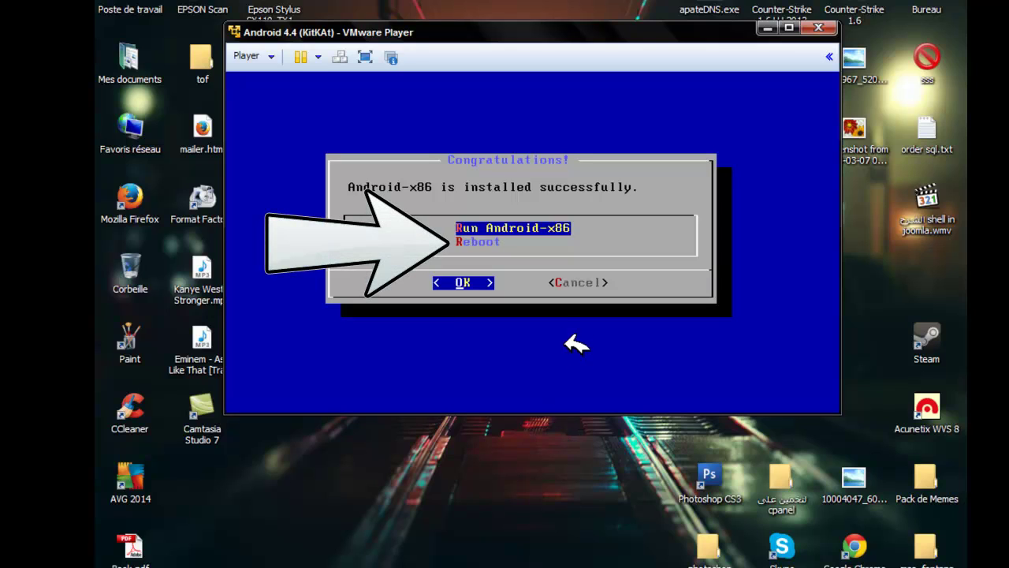
Reboot the virtual machine from the installer and boot the regular Android-x86 4.4-RC1 entry.
key("Down")
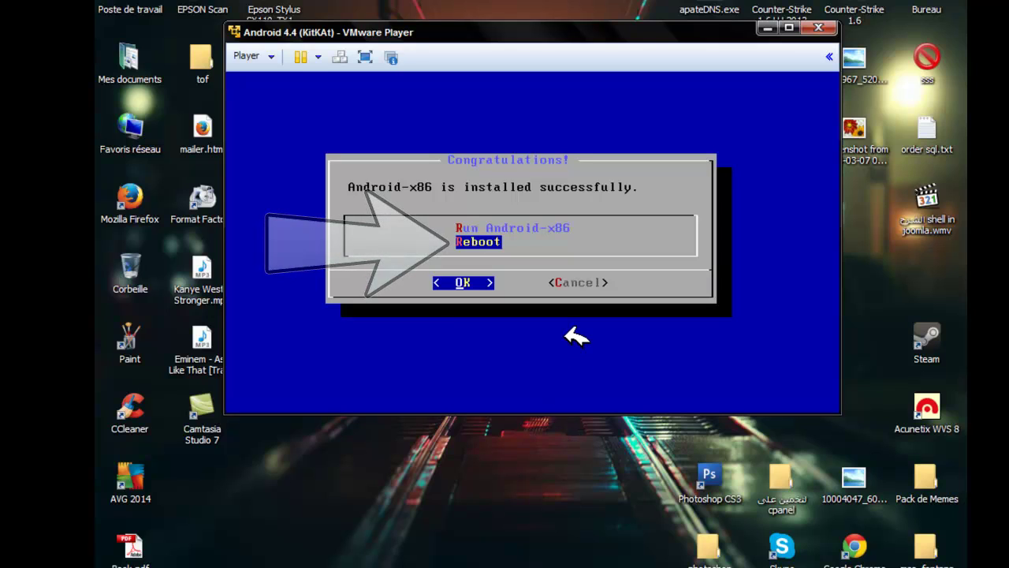
key("Return")
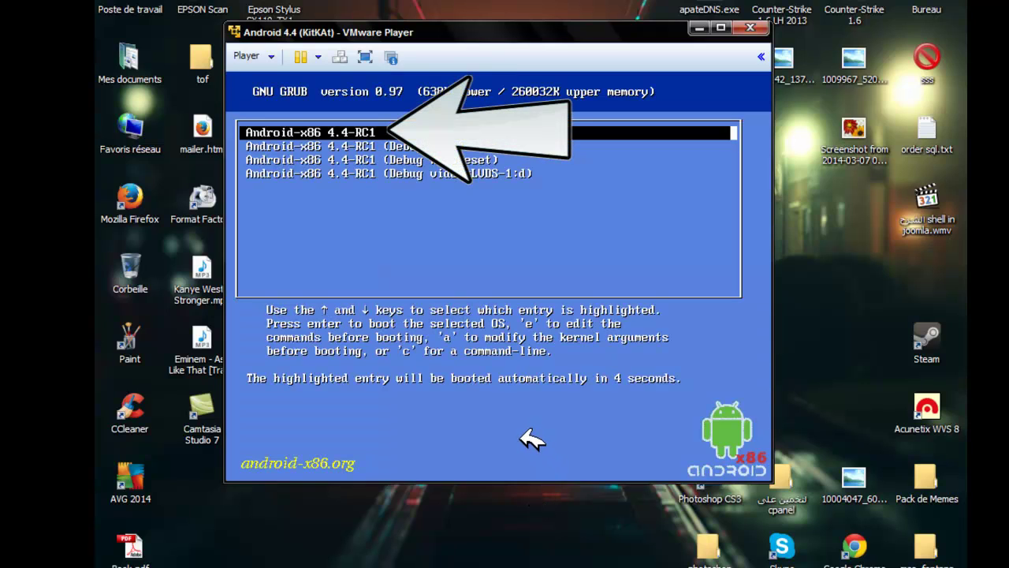
key("Return")
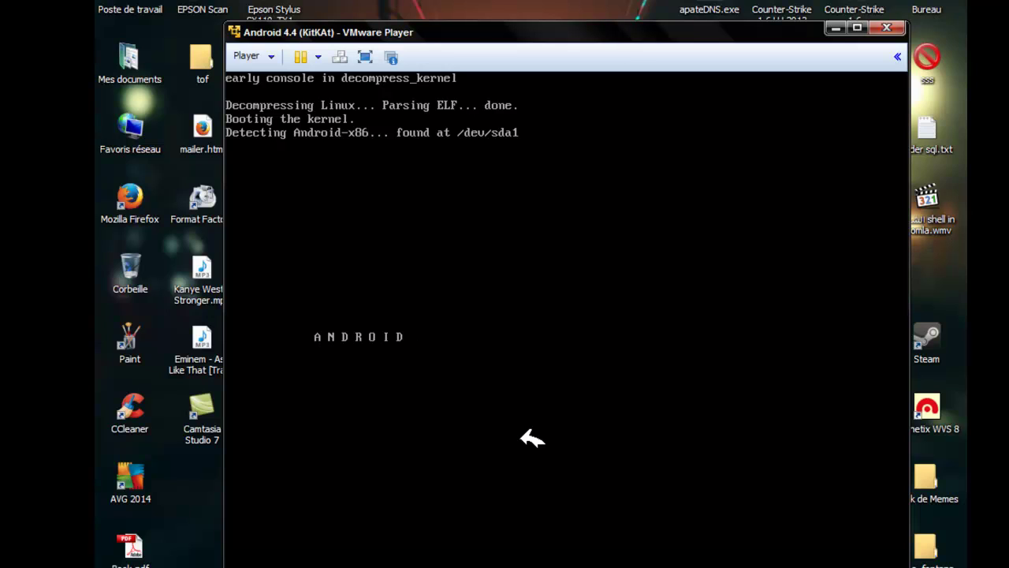
Move the virtual machine window up to the upper edge of the desktop.
left_click_drag(464, 29, 446, 11)
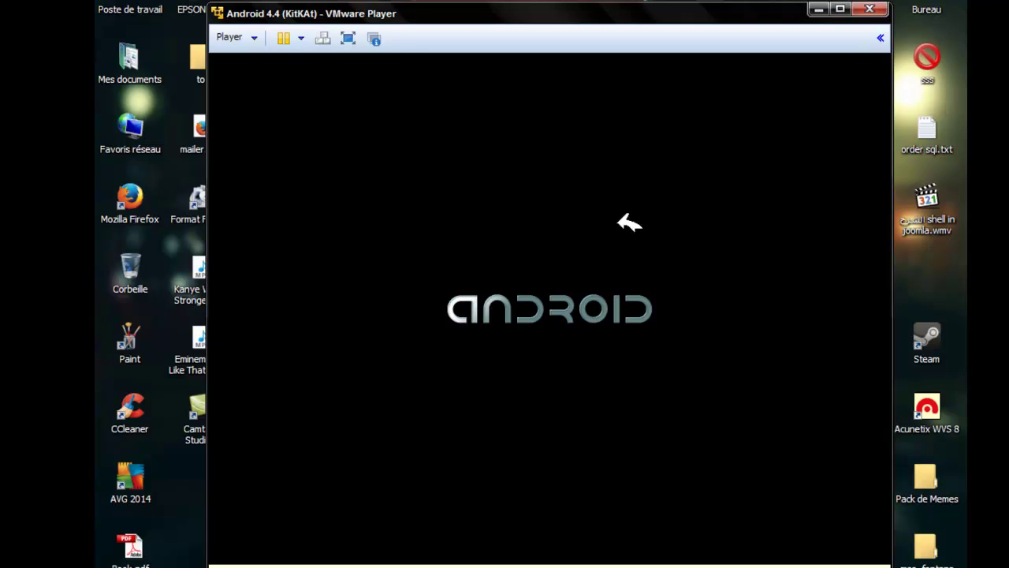
left_click_drag(586, 23, 576, 0)
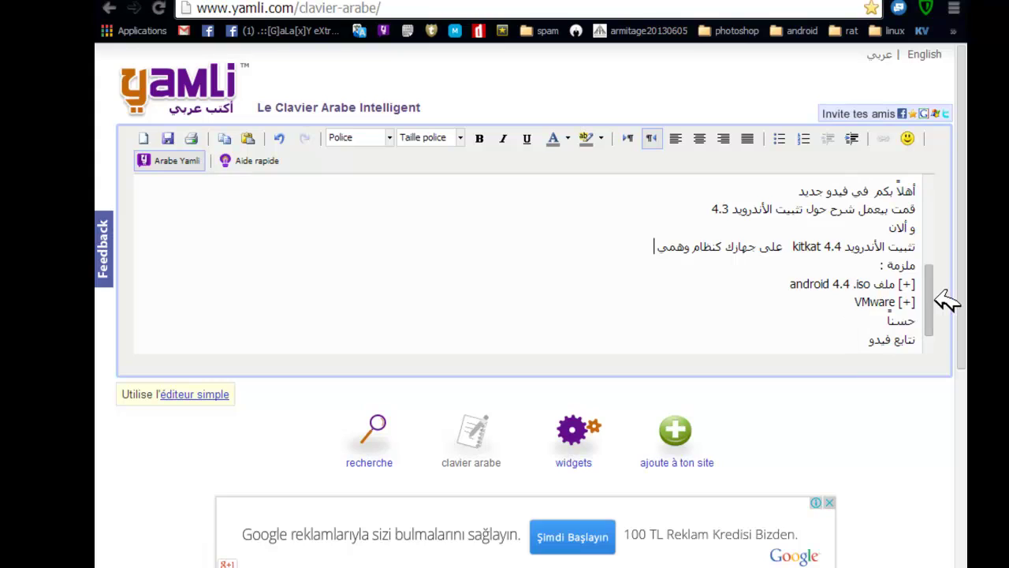
Switch to the Yamli Arabic editor and try adding "nantader" as the Arabic word ننتدر below the last line of the note.
left_click_drag(937, 300, 938, 312)
left_click(635, 567)
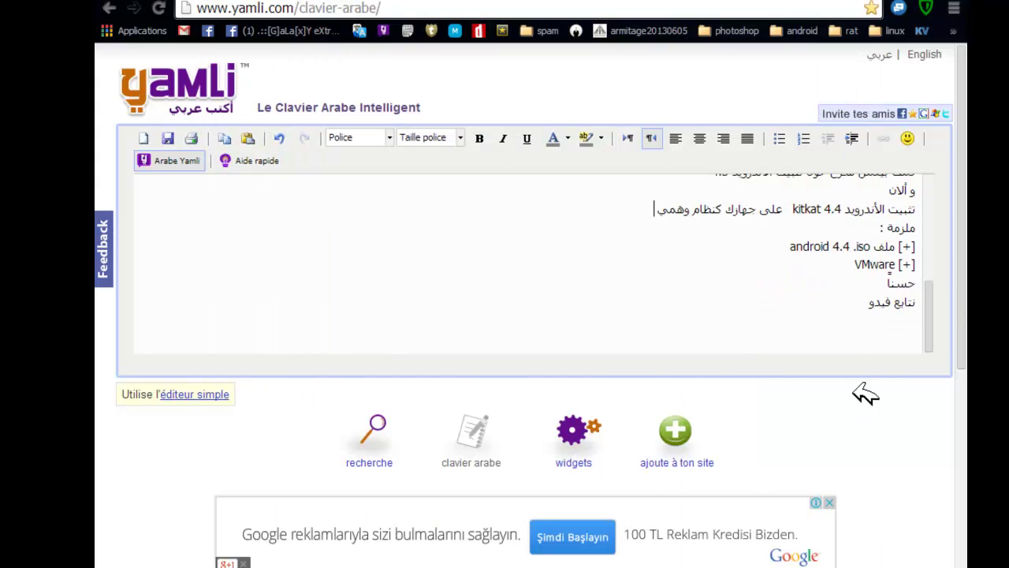
left_click(874, 339)
type("hantader")
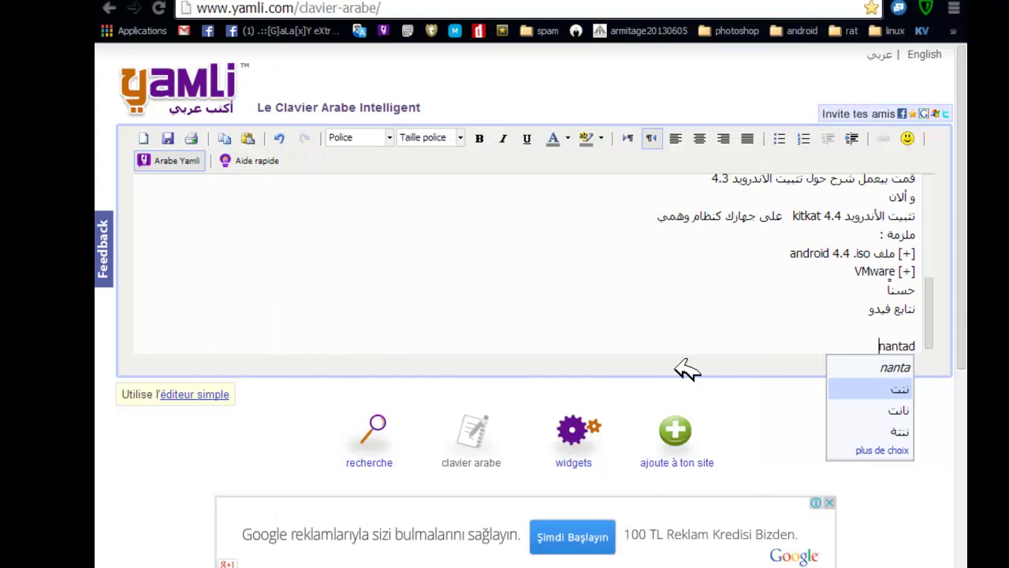
key("Down")
key("Return")
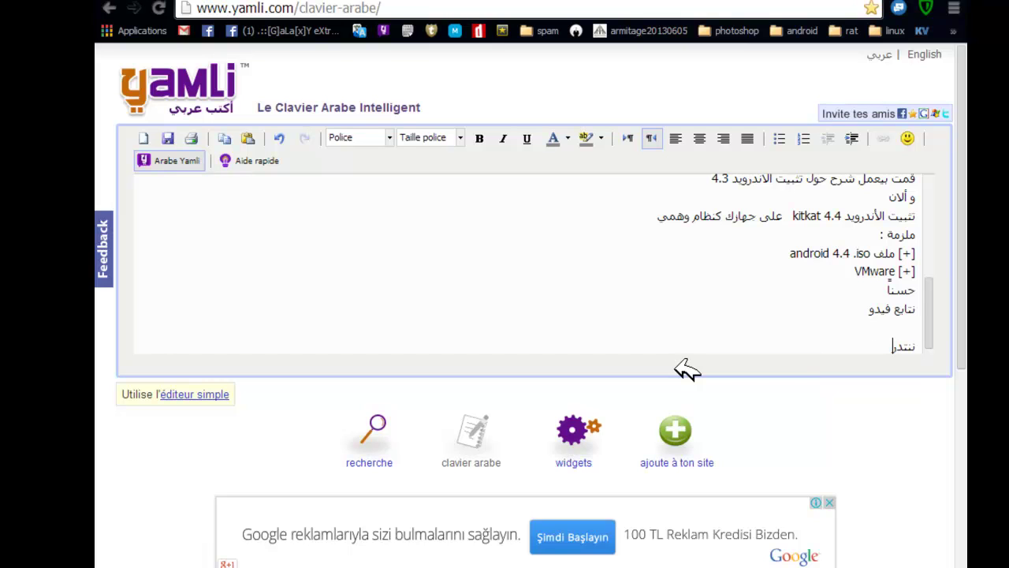
key("BackSpace")
key("BackSpace")
key("BackSpace")
key("BackSpace")
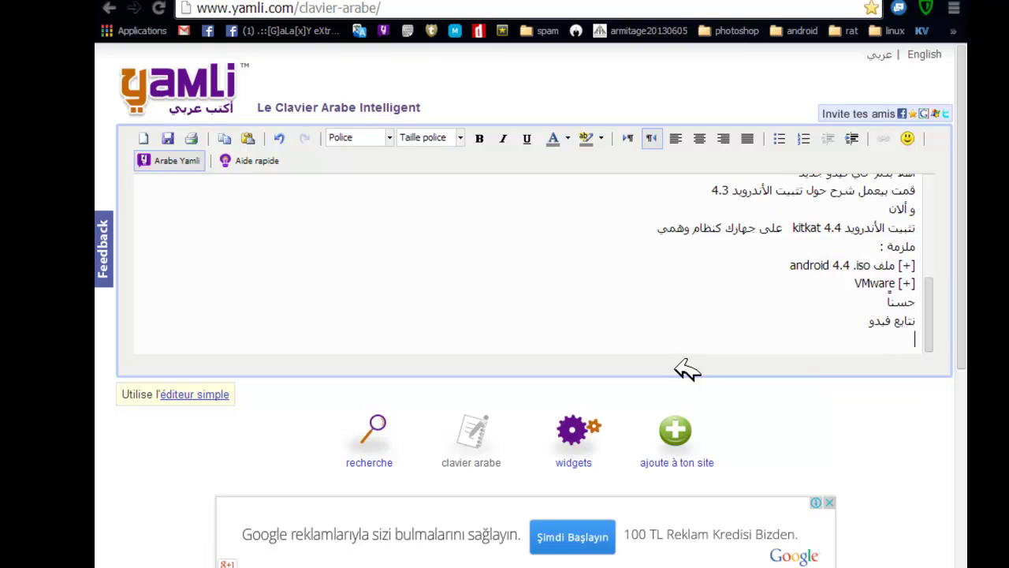
Try another Arabic transliteration of "nantader" below the note's last line and erase the word again.
type("nantader")
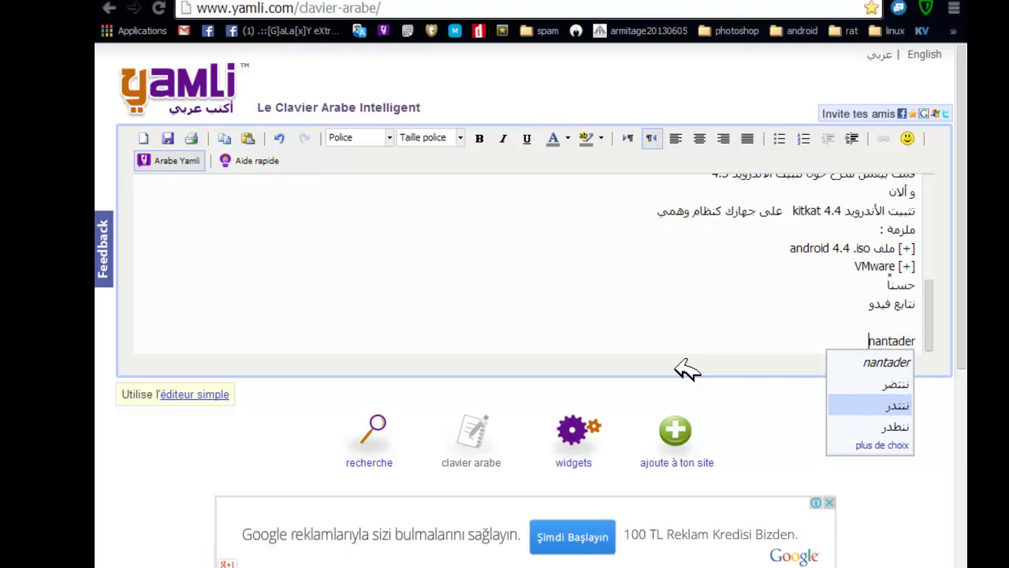
key("Return")
key("BackSpace")
key("BackSpace")
key("BackSpace")
key("BackSpace")
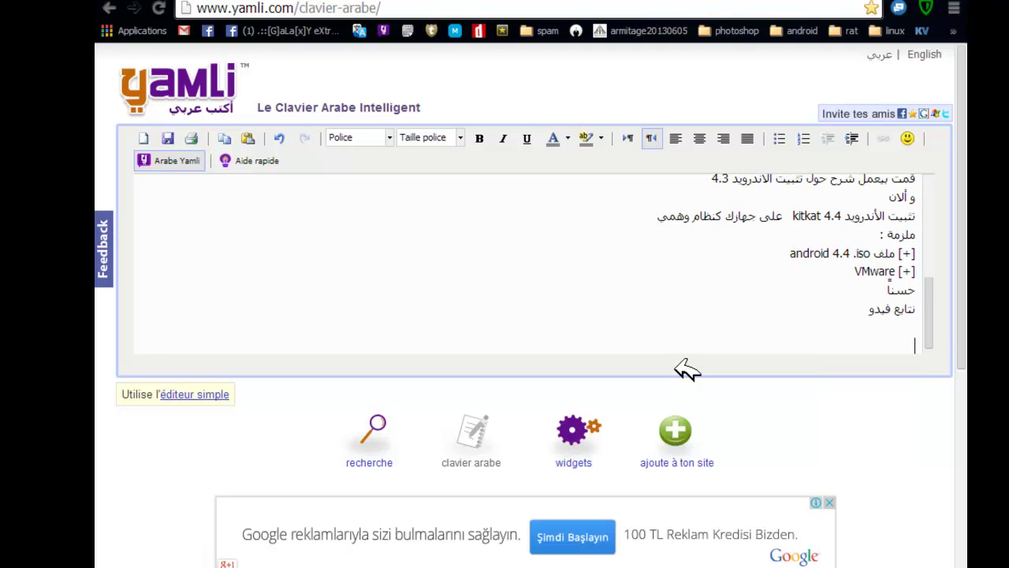
Try "nantader" once more using the additional transliteration choices and delete the resulting word from the note.
type("nantader")
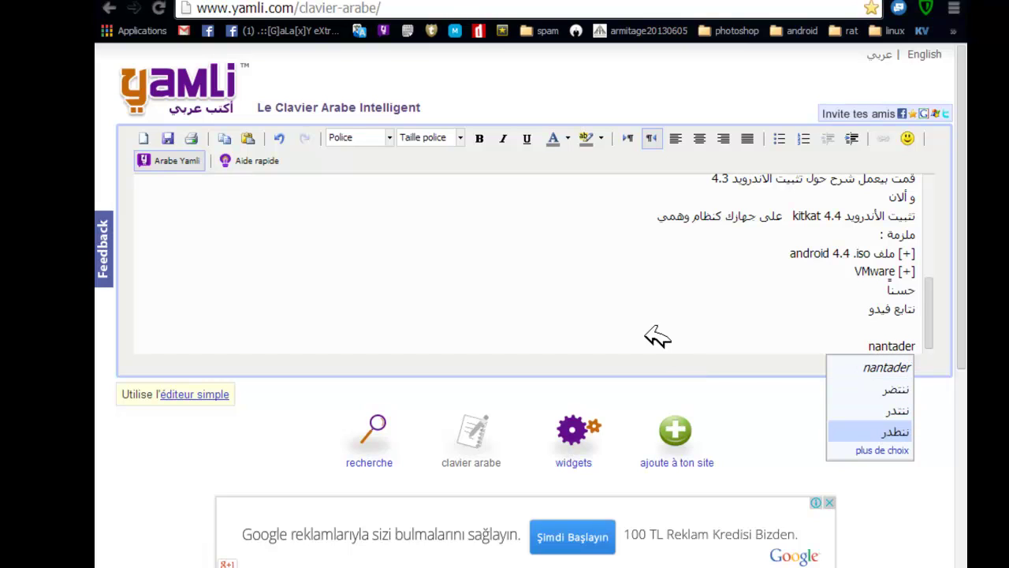
left_click(899, 449)
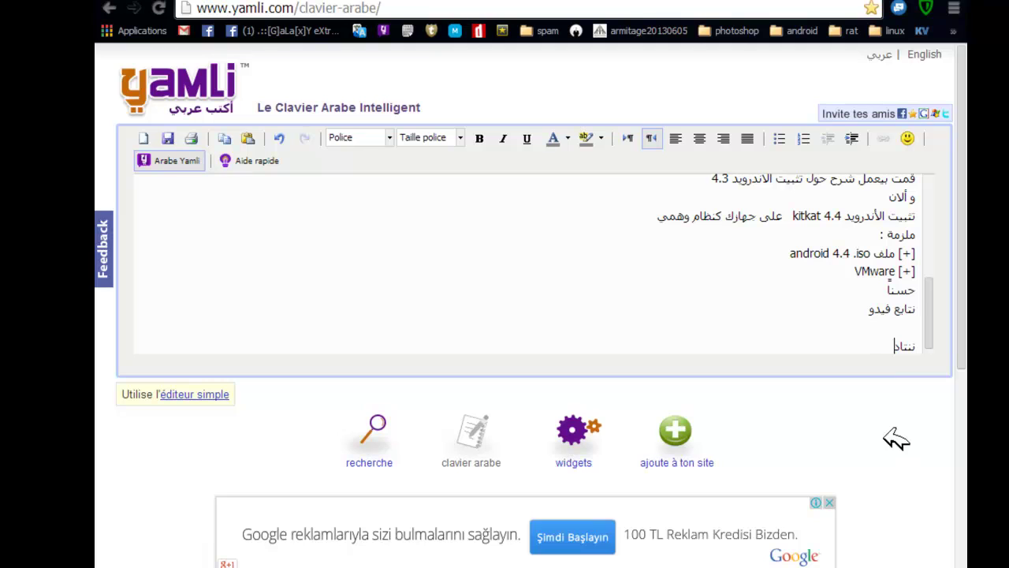
key("BackSpace")
key("BackSpace")
key("BackSpace")
key("BackSpace")
key("BackSpace")
key("BackSpace")
Switch back to the Android virtual machine and continue past the Welcome screen with English (United States).
left_click(457, 566)
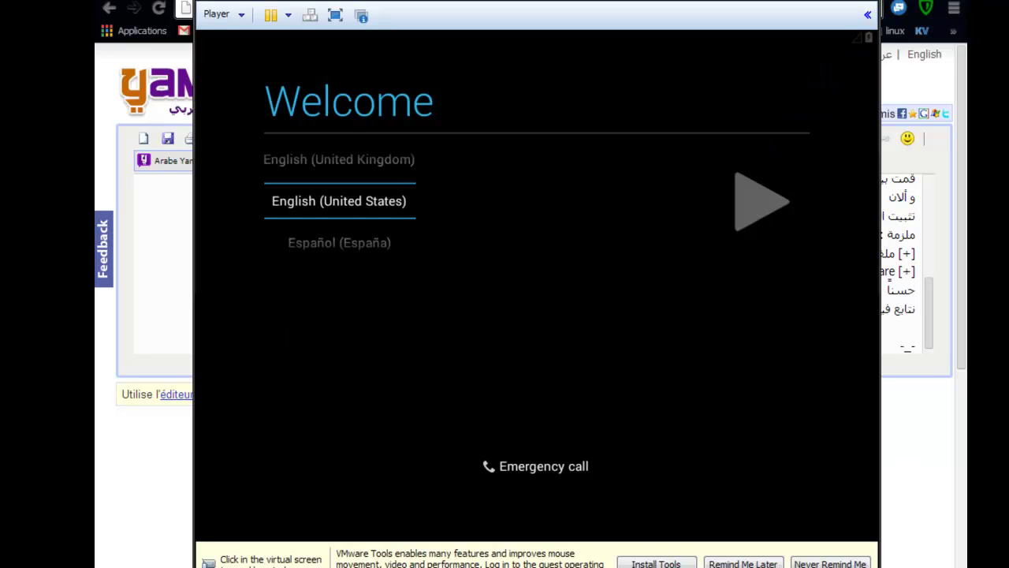
left_click(457, 566)
left_click(457, 566)
left_click(524, 316)
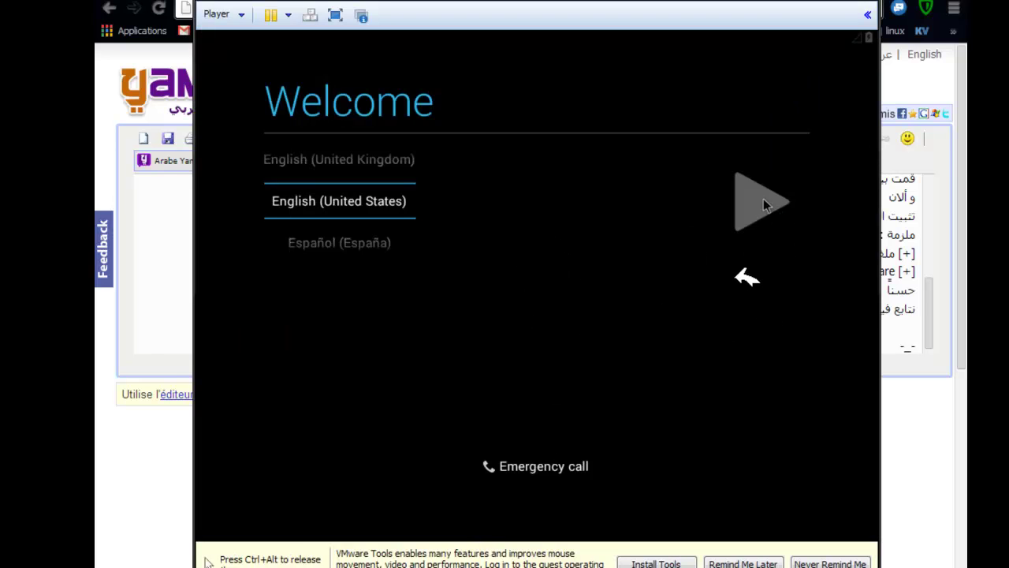
left_click(763, 204)
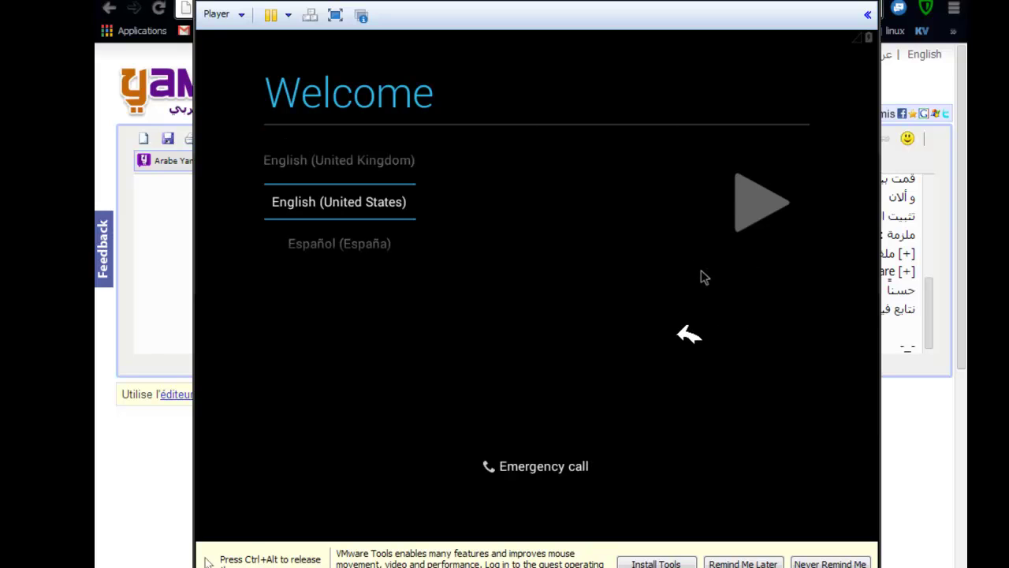
left_click(756, 210)
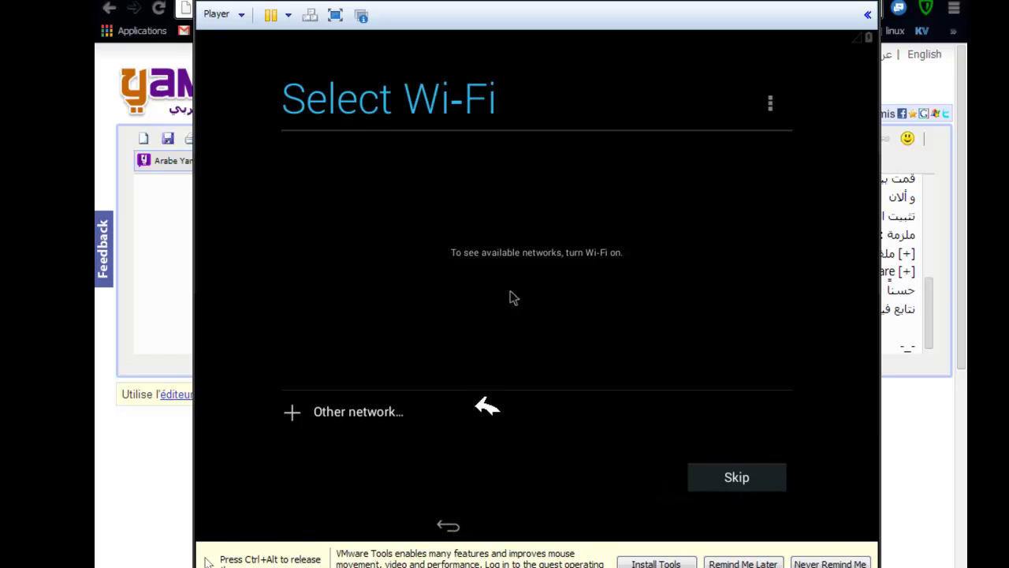
Skip the Wi-Fi network selection and confirm skipping it despite the data charge warning.
left_click(761, 485)
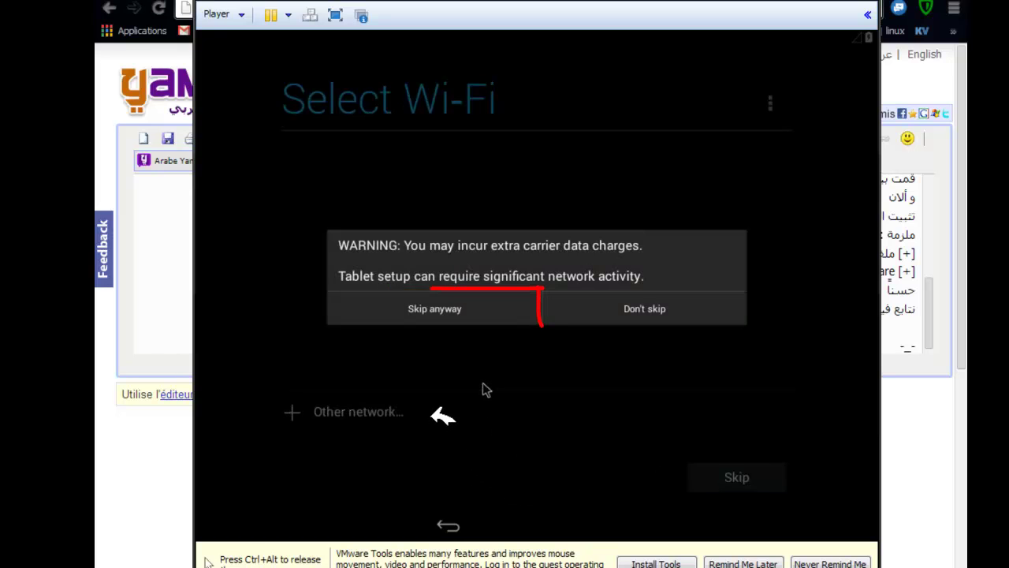
left_click(446, 309)
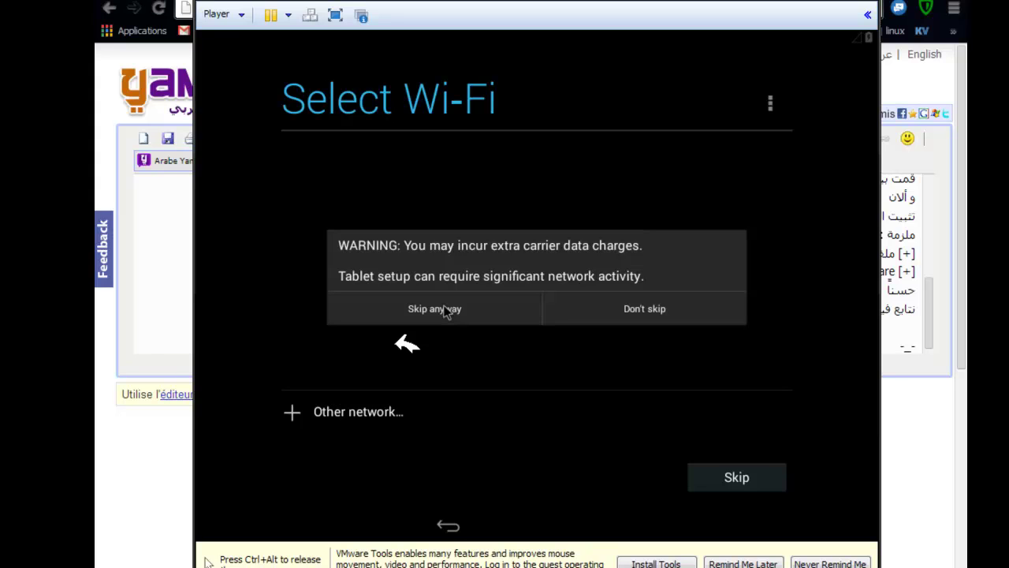
left_click(434, 309)
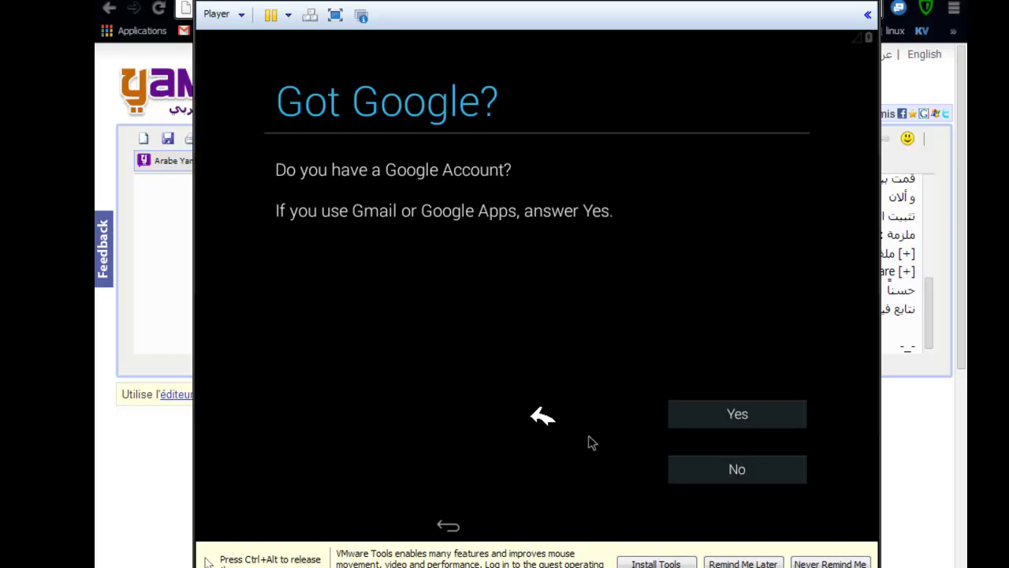
Answer that there is no Google Account and decline creating one for now.
left_click(759, 471)
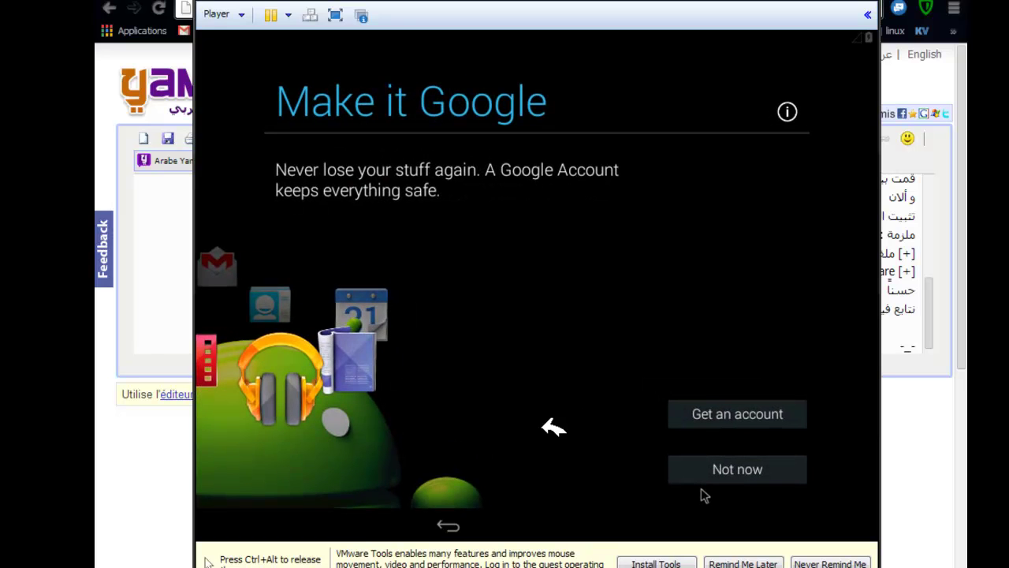
left_click(708, 473)
left_click(735, 473)
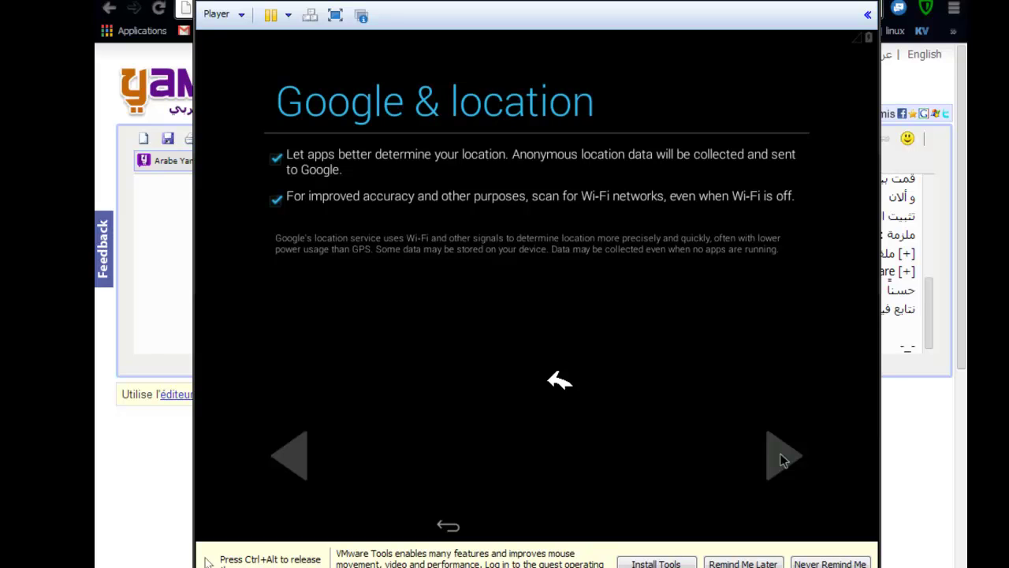
Accept both Google location options, wait for the Setup Wizard to respond, and accept the Central European Standard Time date settings.
left_click(783, 457)
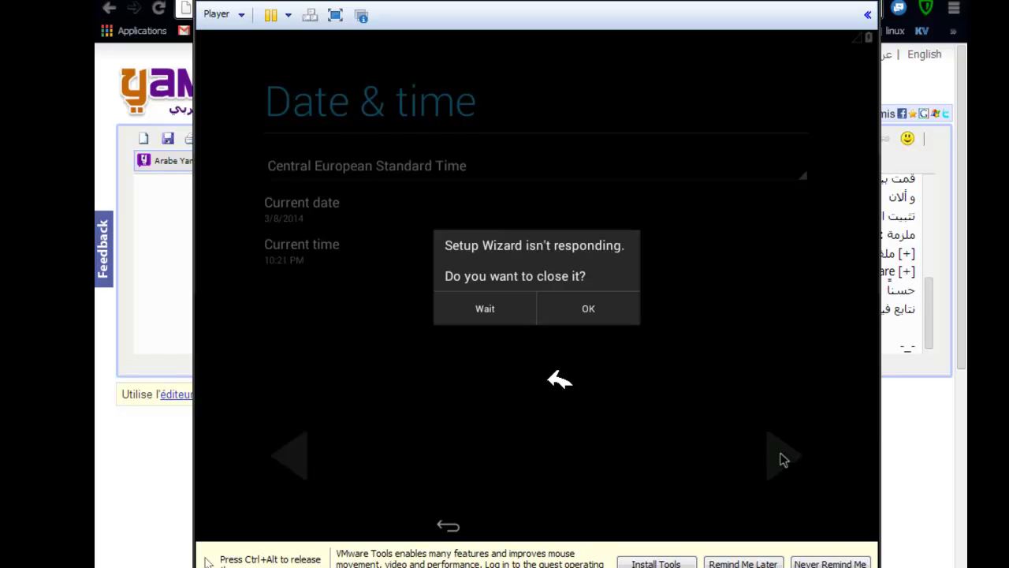
left_click(497, 310)
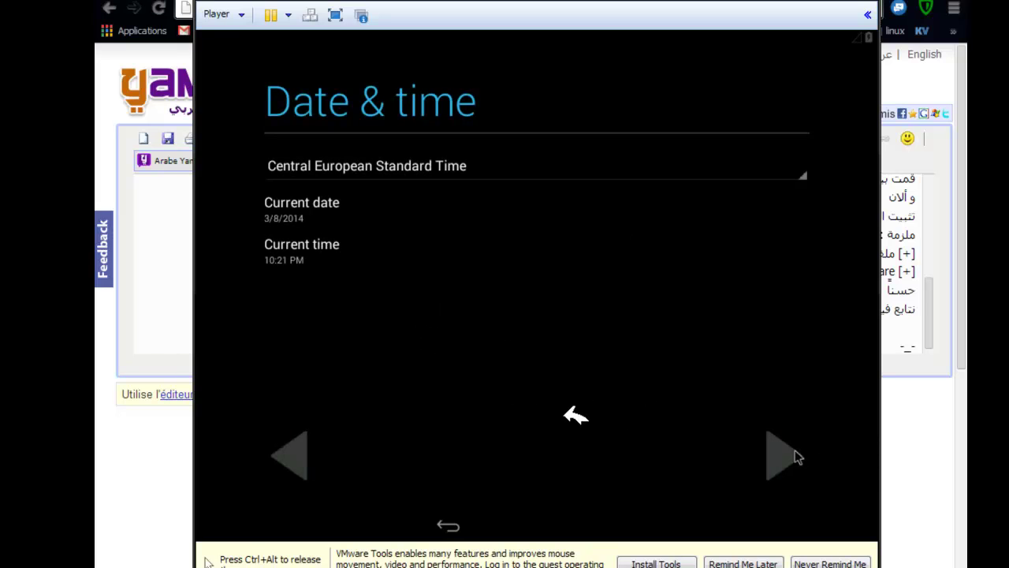
left_click(773, 470)
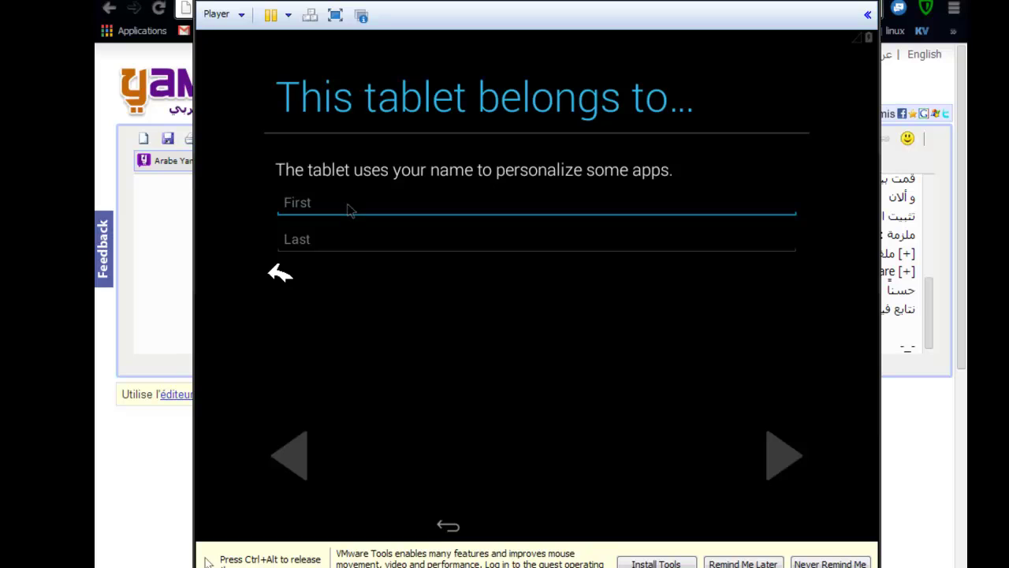
Fill in the tablet owner's first and last name and submit them.
type("aala")
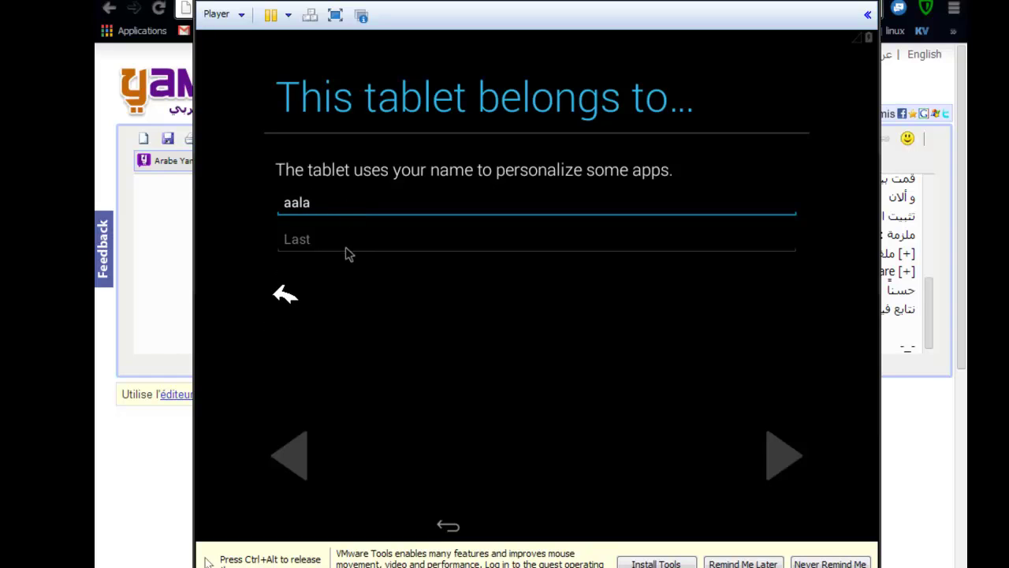
key("BackSpace")
key("BackSpace")
key("BackSpace")
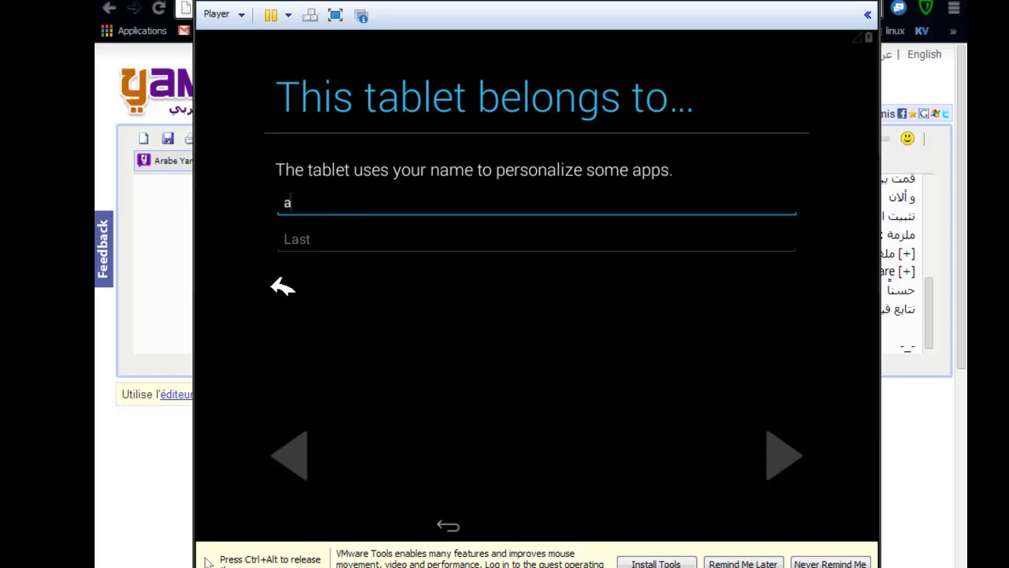
type("la")
left_click(351, 246)
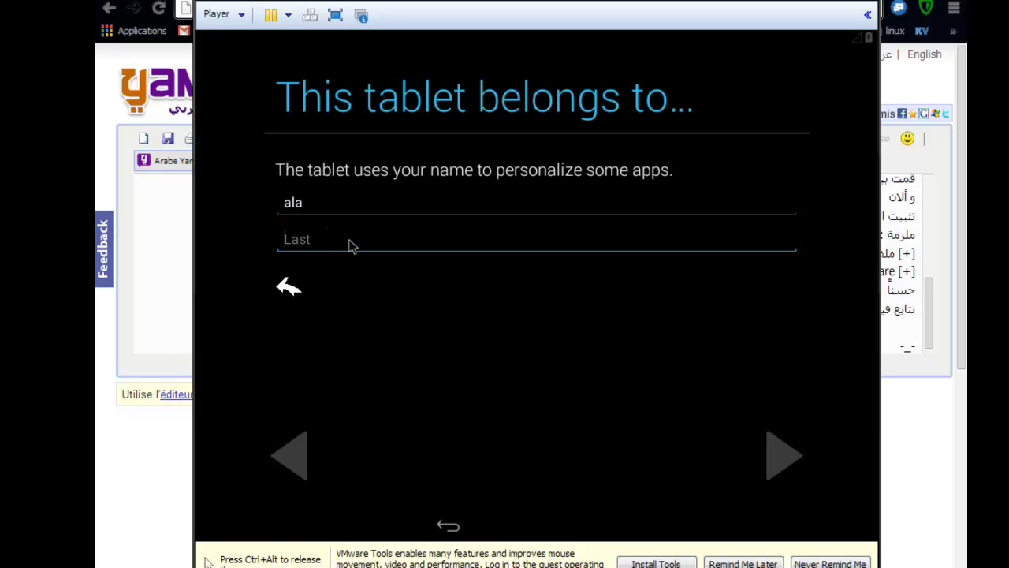
type("antar")
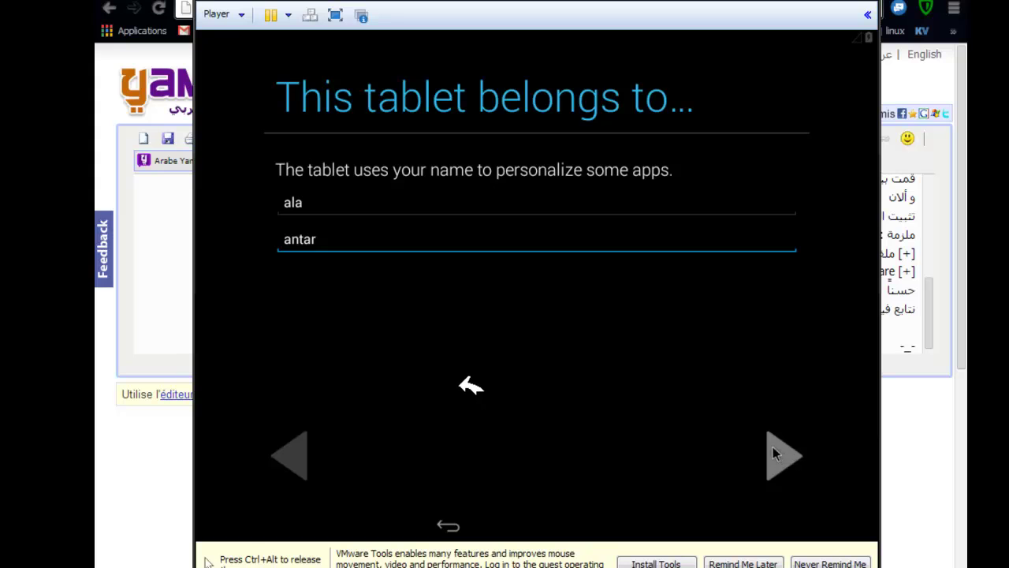
left_click(772, 447)
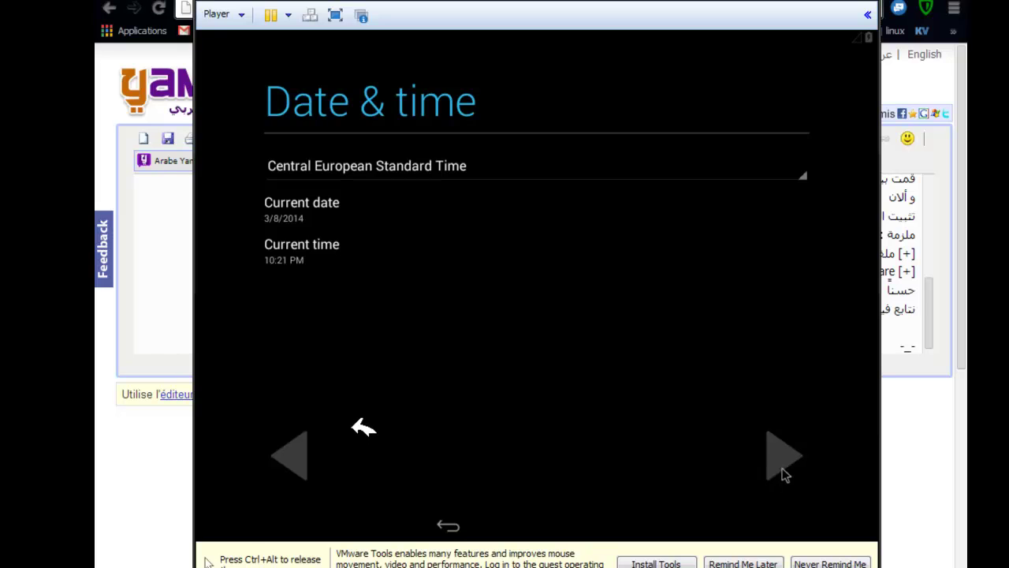
Accept the date and time settings again and re-enter a first and last name for the tablet's owner.
left_click(782, 468)
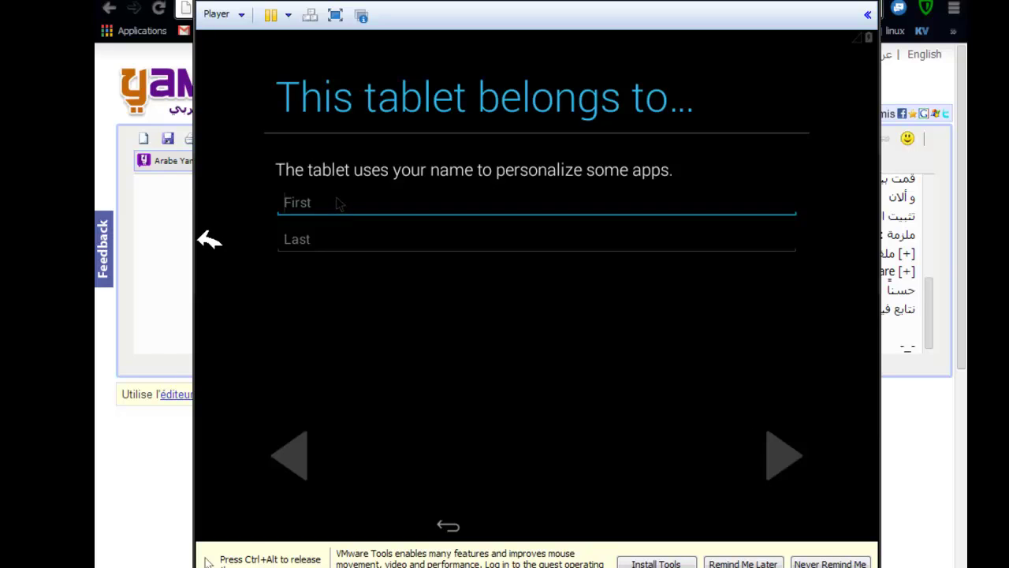
type(";se")
key("BackSpace")
key("BackSpace")
key("BackSpace")
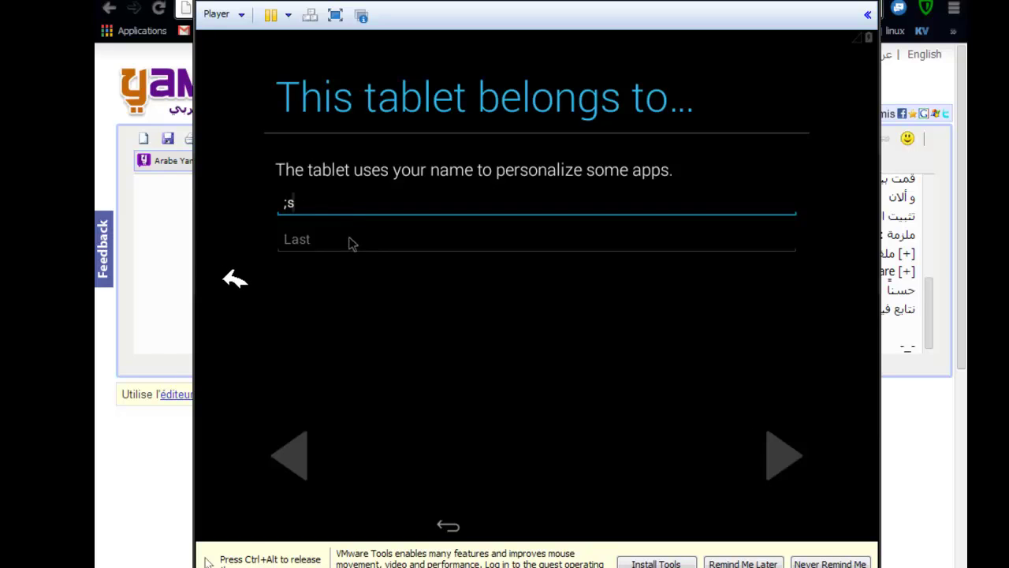
type("mse")
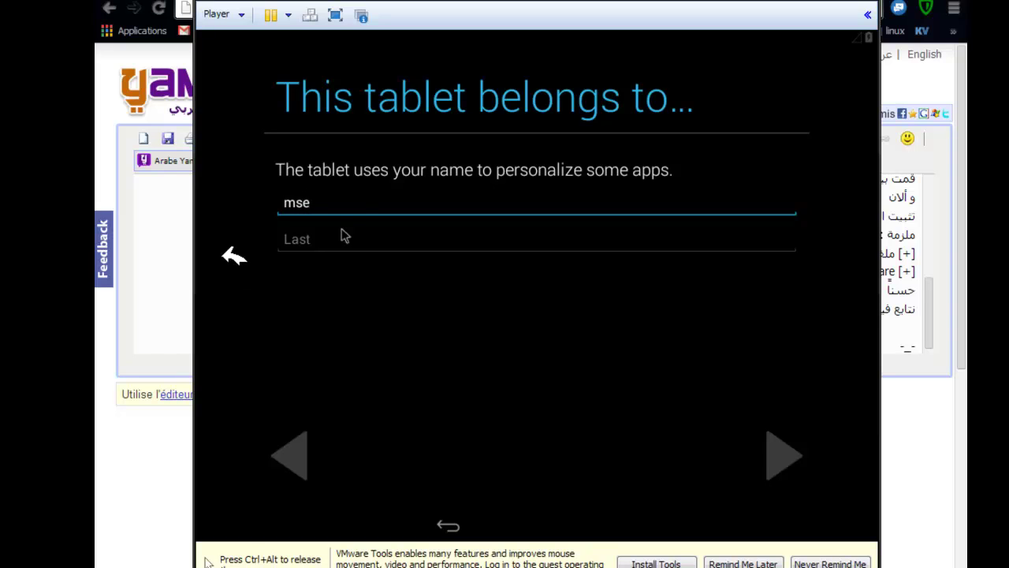
left_click(353, 249)
type("f")
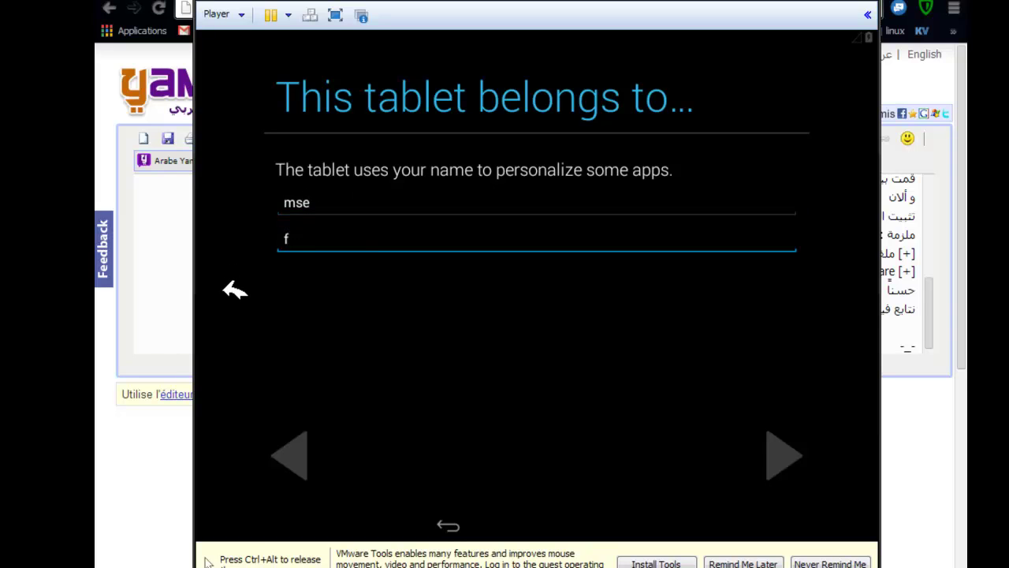
type("ontana")
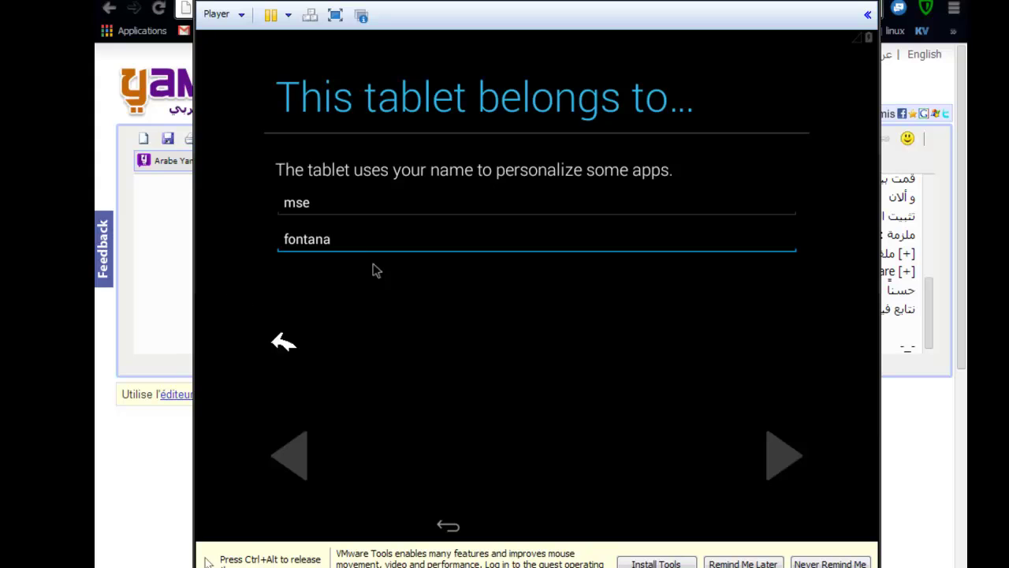
left_click(804, 454)
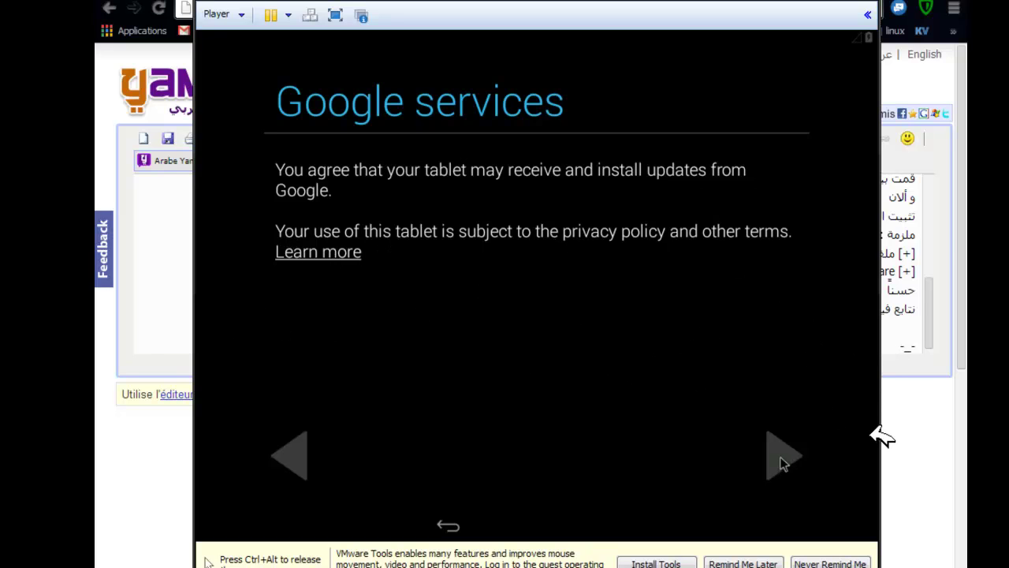
Agree to the Google services terms and finish the tablet setup to reach the home screen.
left_click(783, 463)
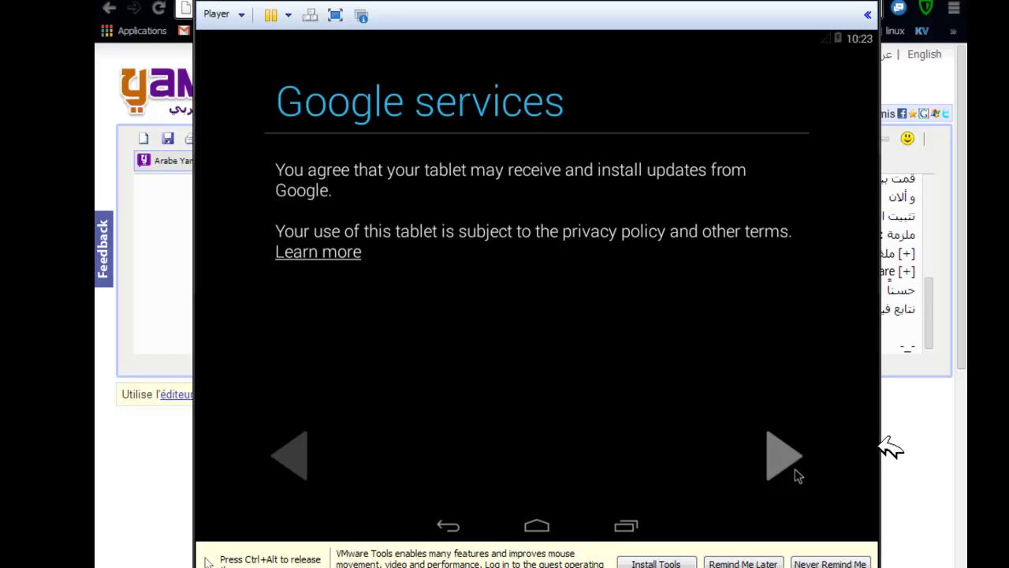
left_click(795, 471)
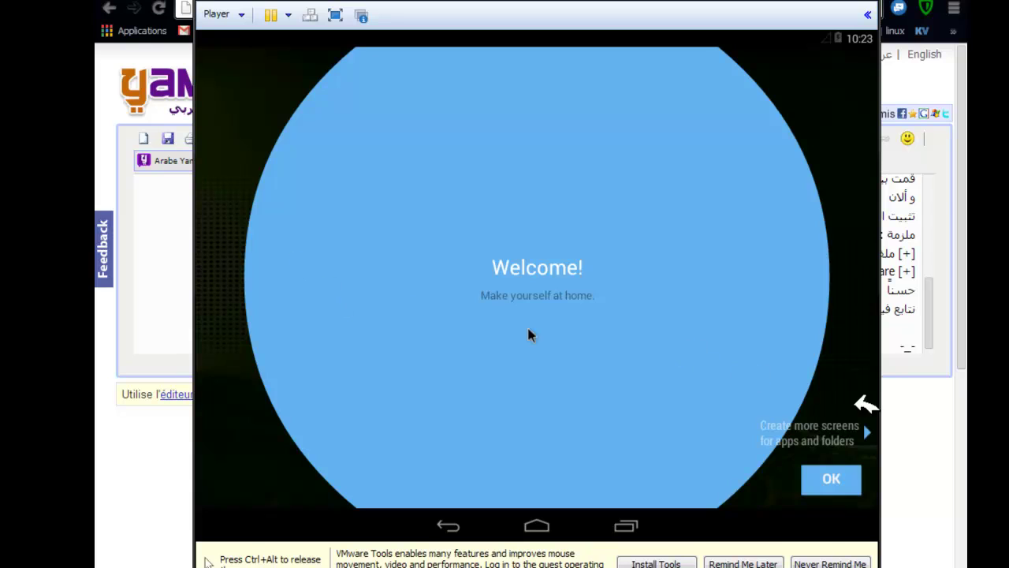
Dismiss the launcher's two introductory tips and browse through the three home screen pages and back to the first.
left_click(837, 478)
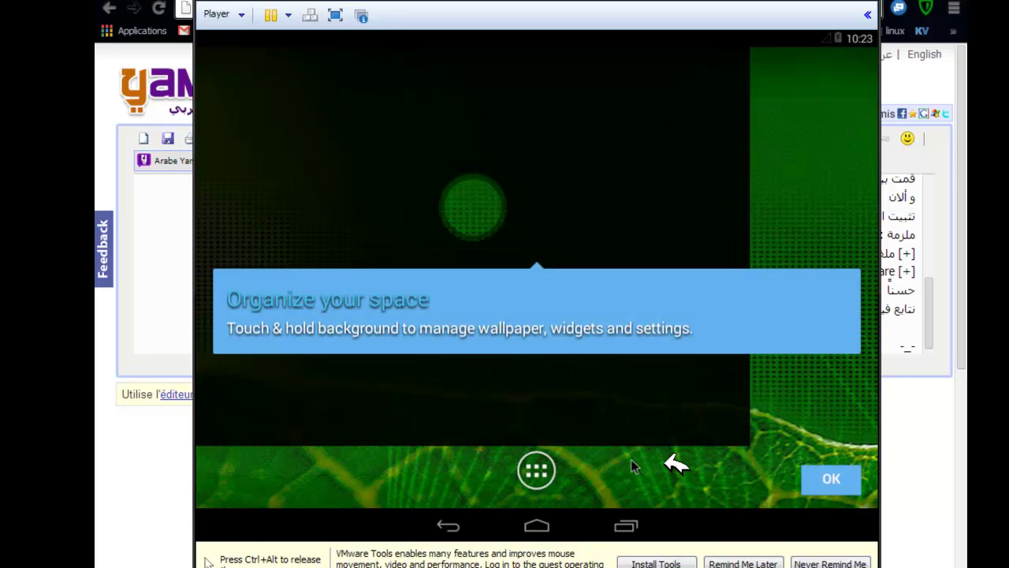
left_click(831, 479)
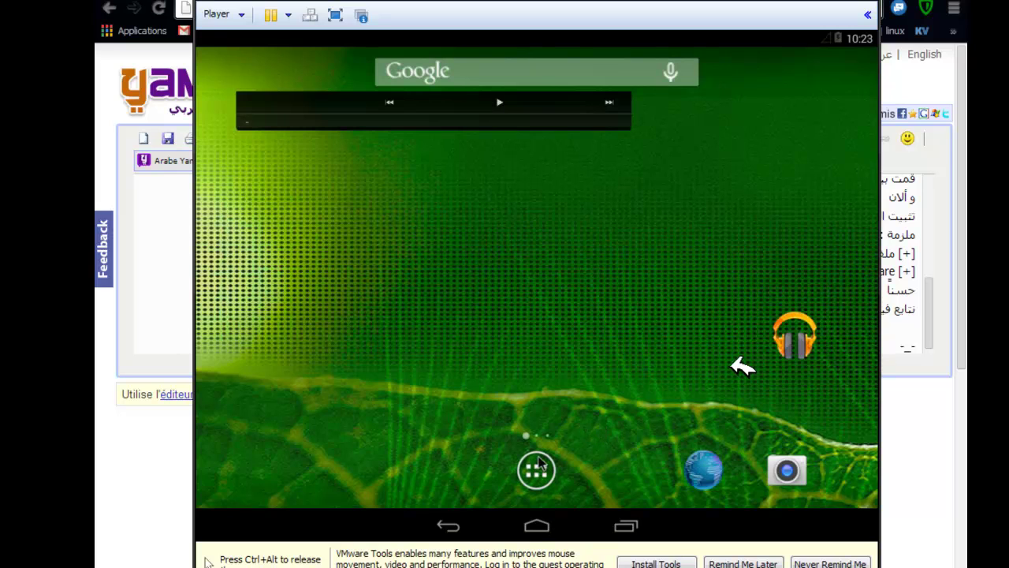
left_click_drag(825, 219, 634, 162)
left_click_drag(481, 189, 196, 198)
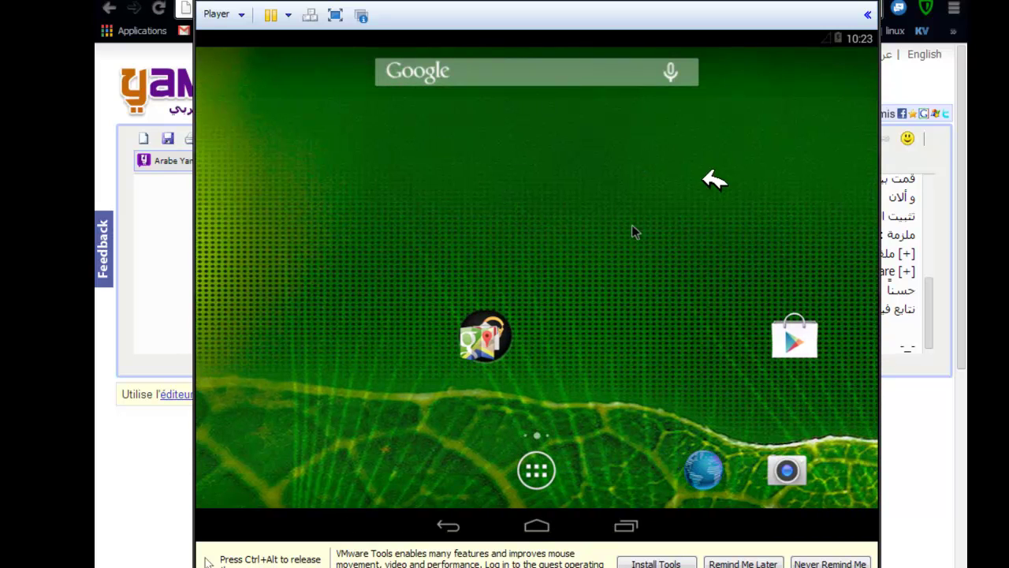
left_click_drag(665, 210, 199, 202)
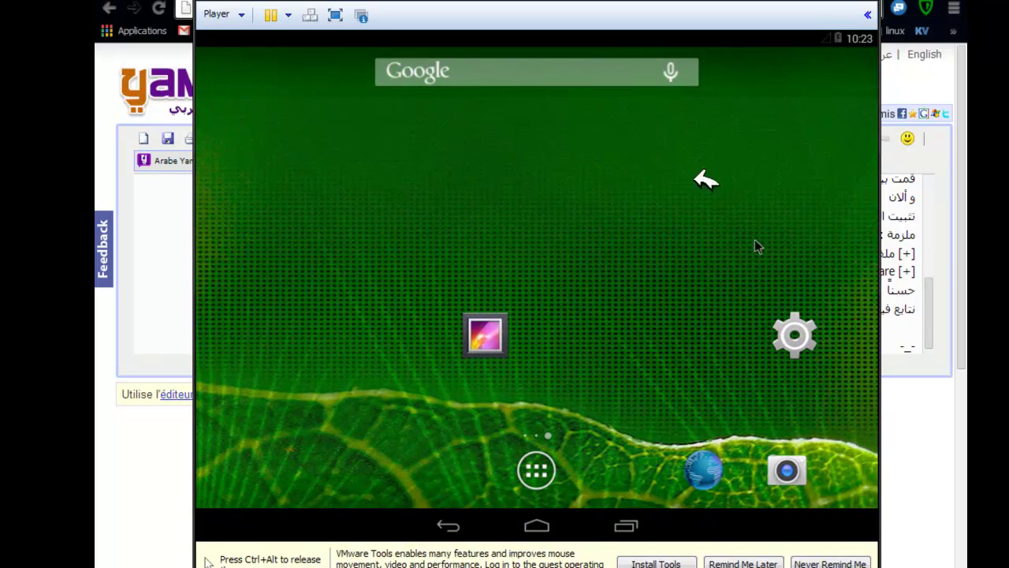
left_click_drag(784, 254, 856, 249)
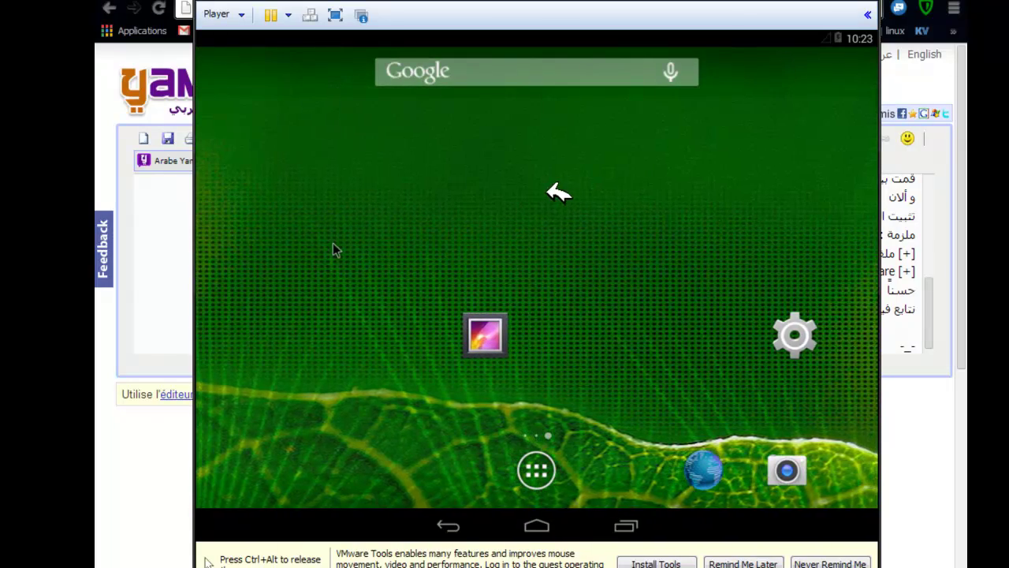
left_click_drag(333, 242, 810, 244)
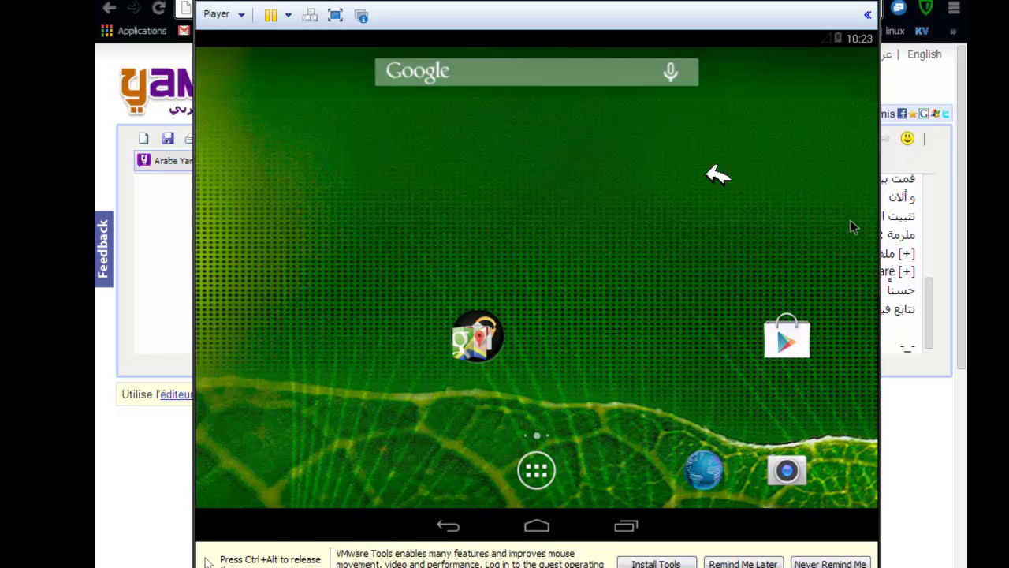
left_click_drag(270, 200, 876, 263)
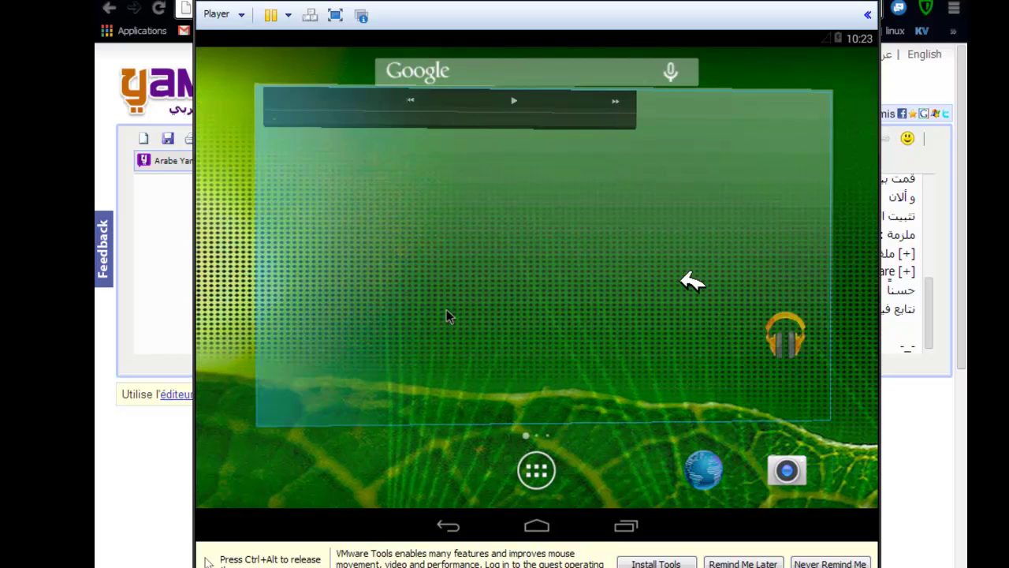
Open the Settings app from the full app list and view the About tablet information.
left_click(538, 469)
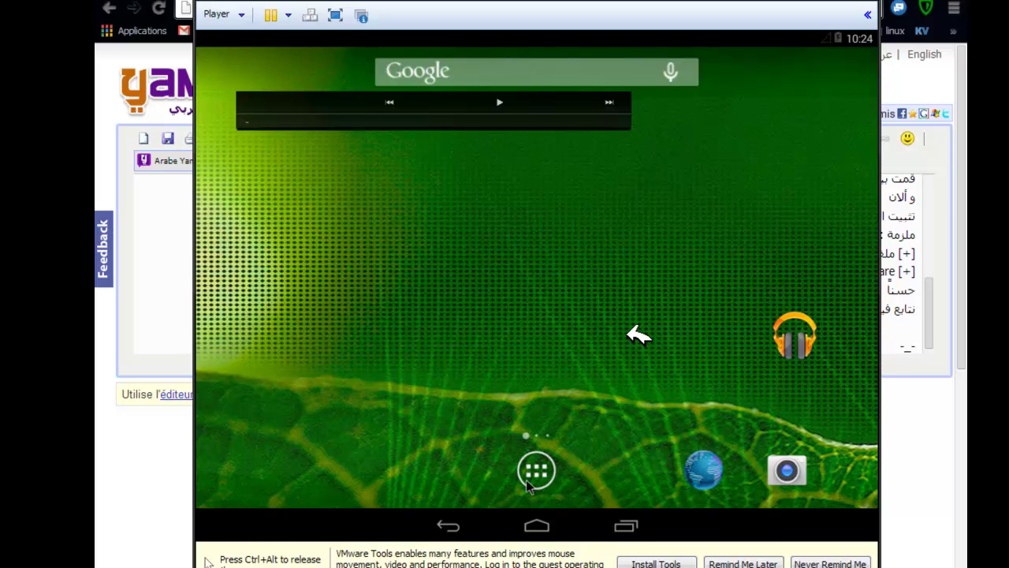
left_click(533, 473)
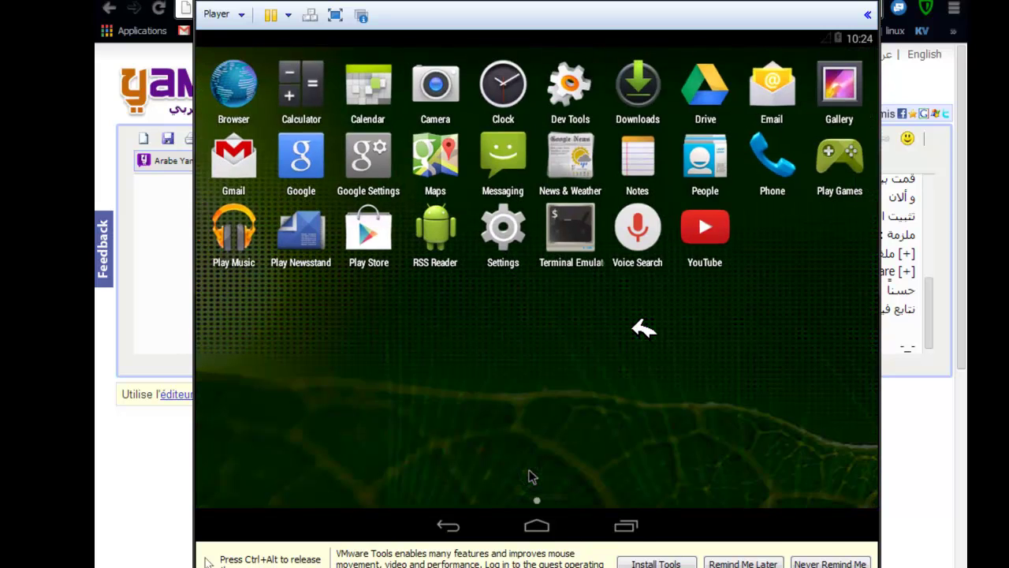
left_click(505, 232)
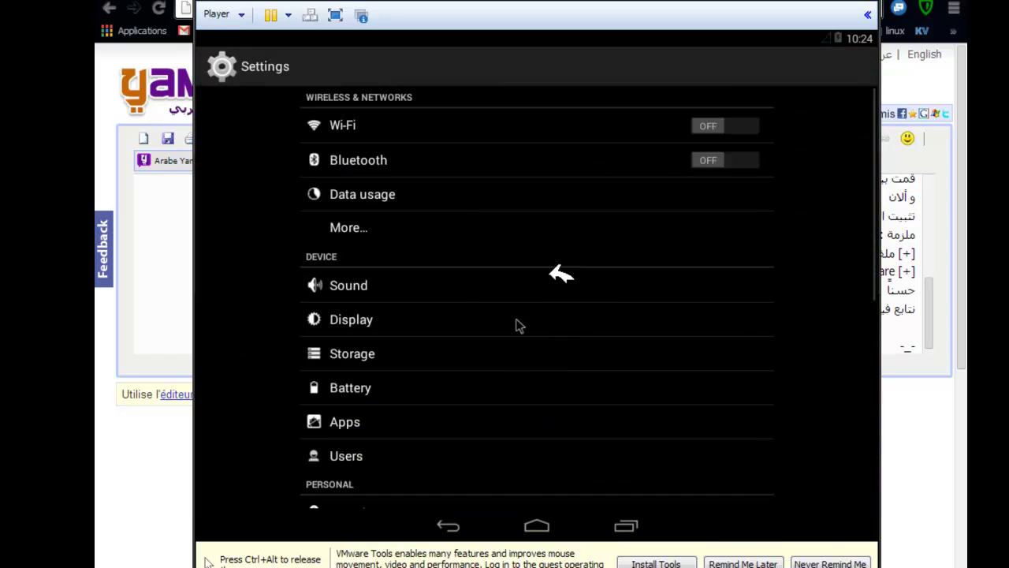
scroll(518, 356, "down", 3)
scroll(523, 152, "down", 5)
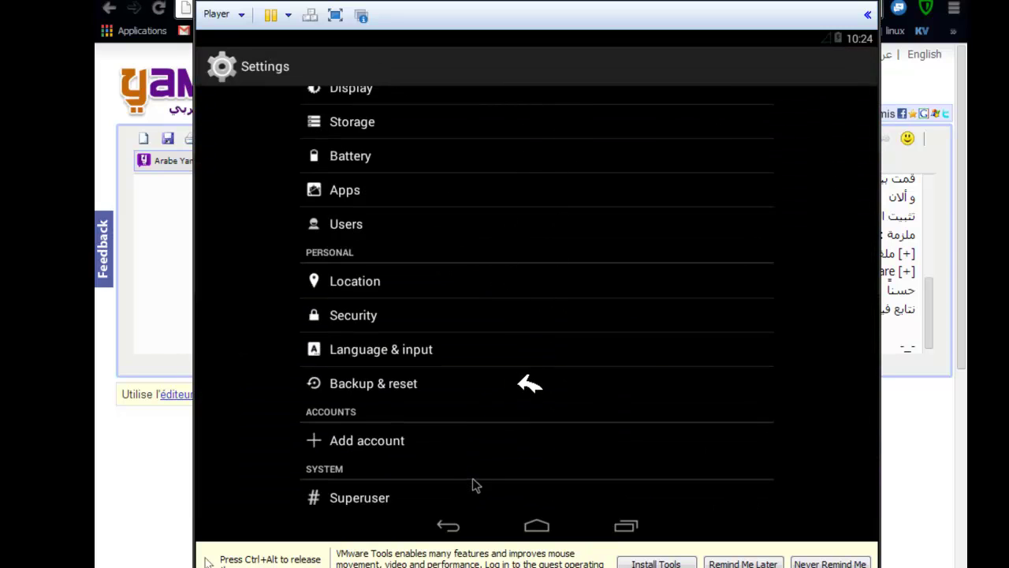
scroll(473, 482, "down", 6)
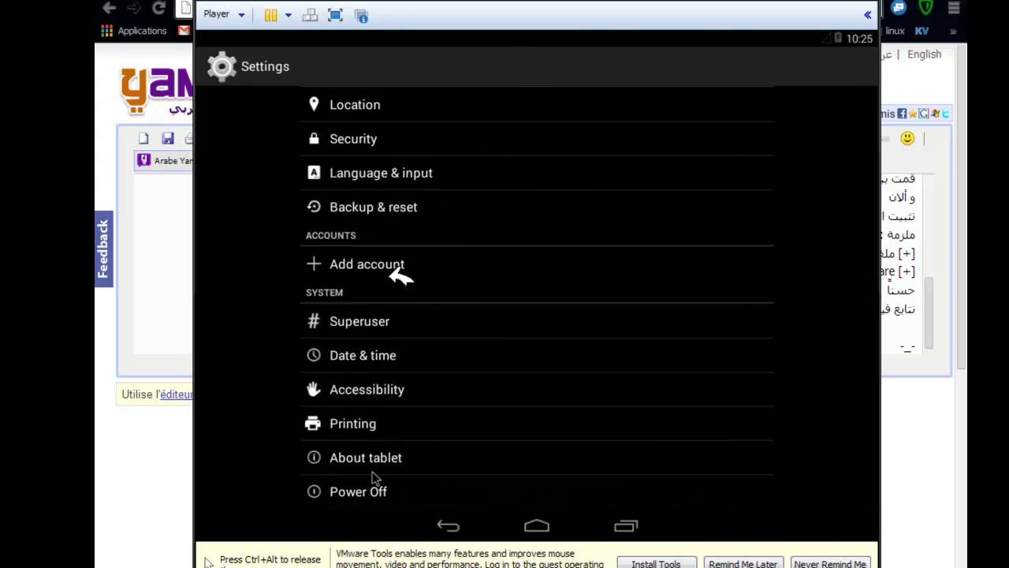
left_click(386, 464)
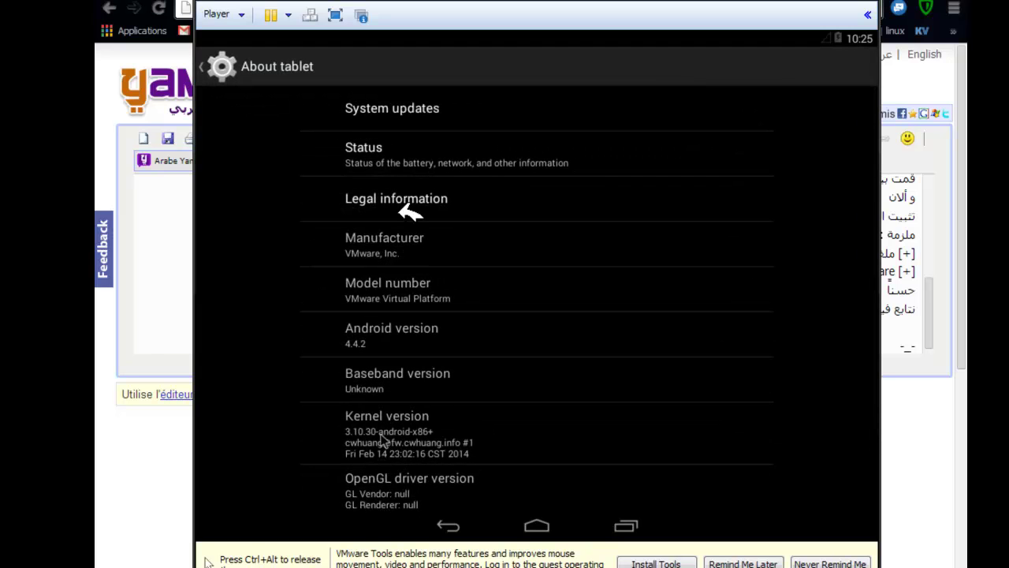
Trigger the hidden Android version Easter egg and advance from the spinning K to the KitKat-style Android logo.
left_click(369, 333)
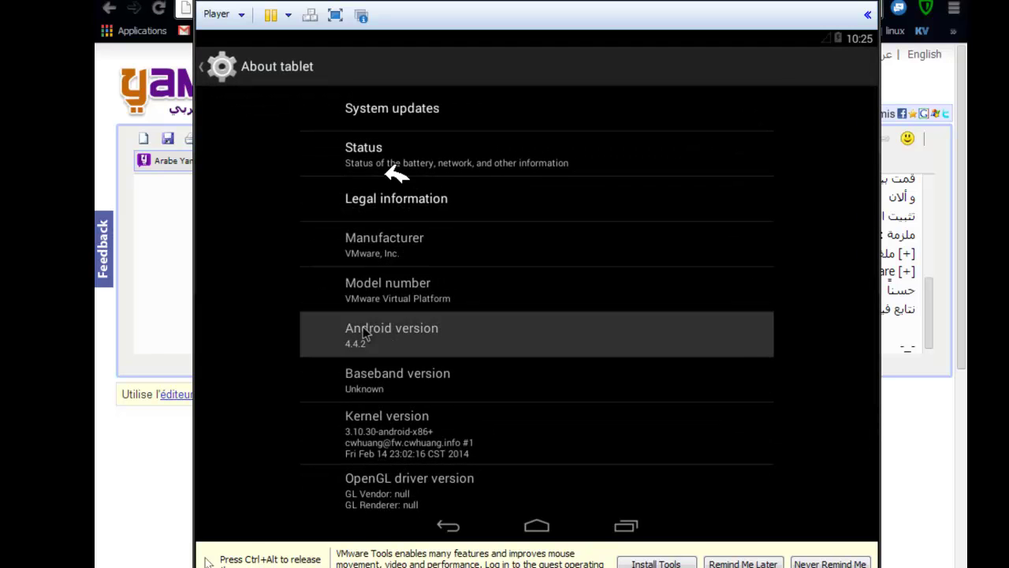
left_click(365, 334)
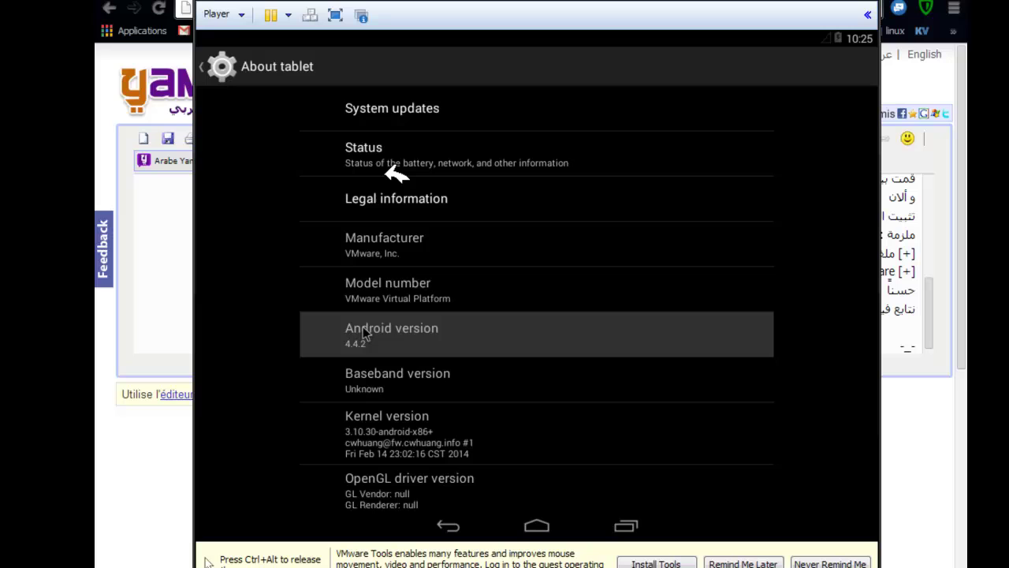
left_click(401, 345)
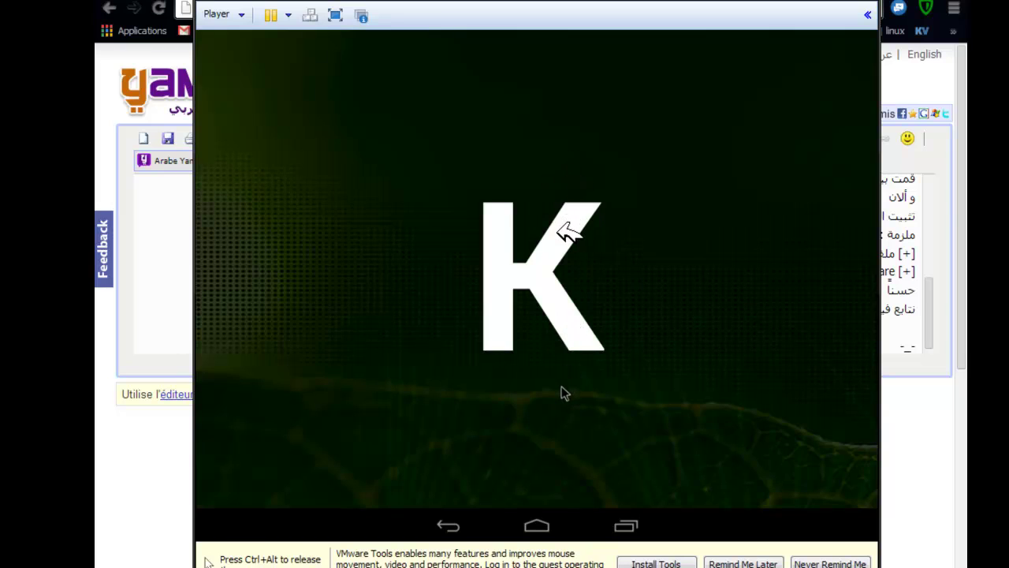
left_click(549, 267)
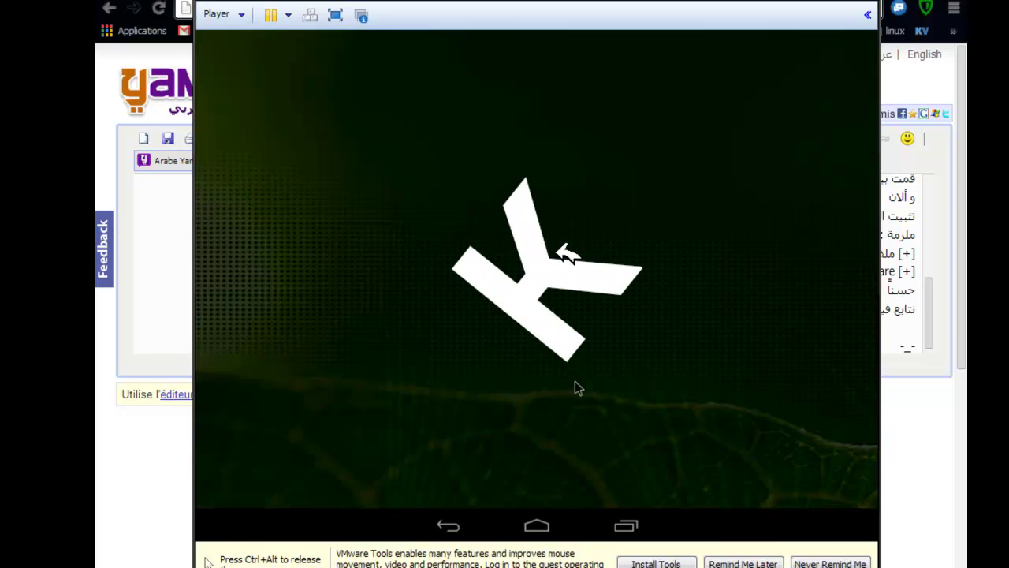
left_click(520, 297)
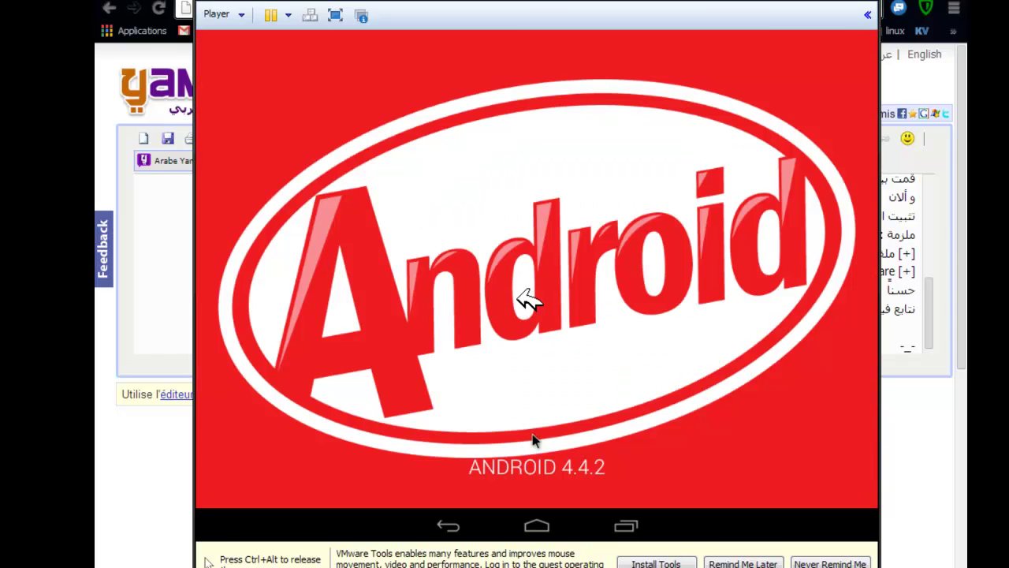
Leave the Easter egg screen and remove Settings from the recent apps.
left_click(543, 534)
left_click(543, 533)
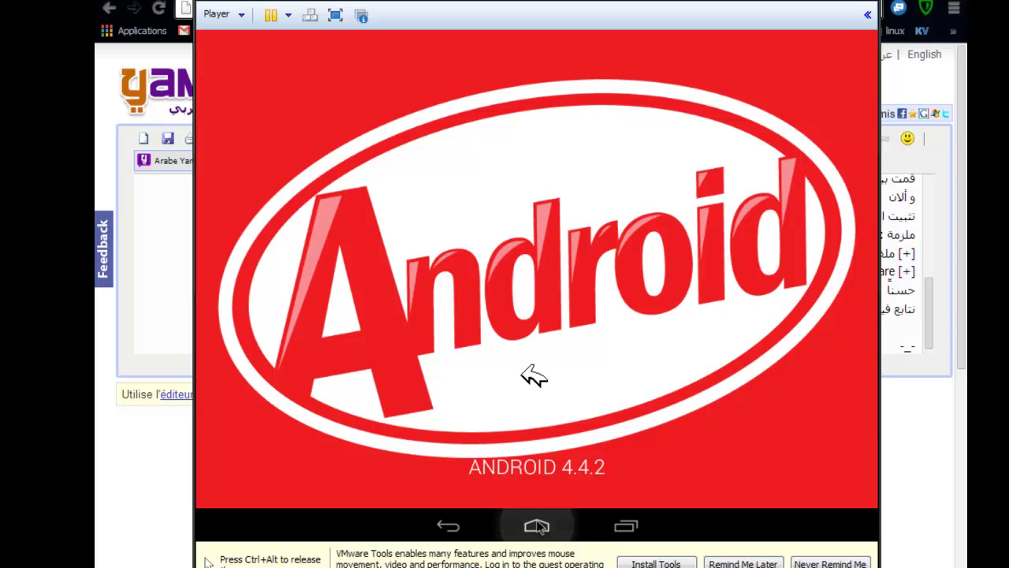
left_click(540, 535)
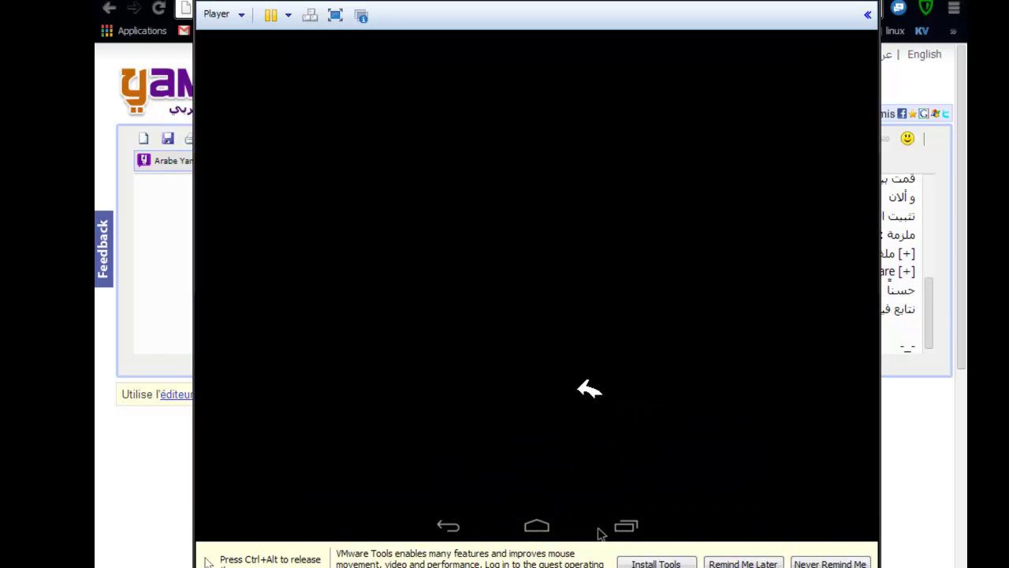
left_click(628, 528)
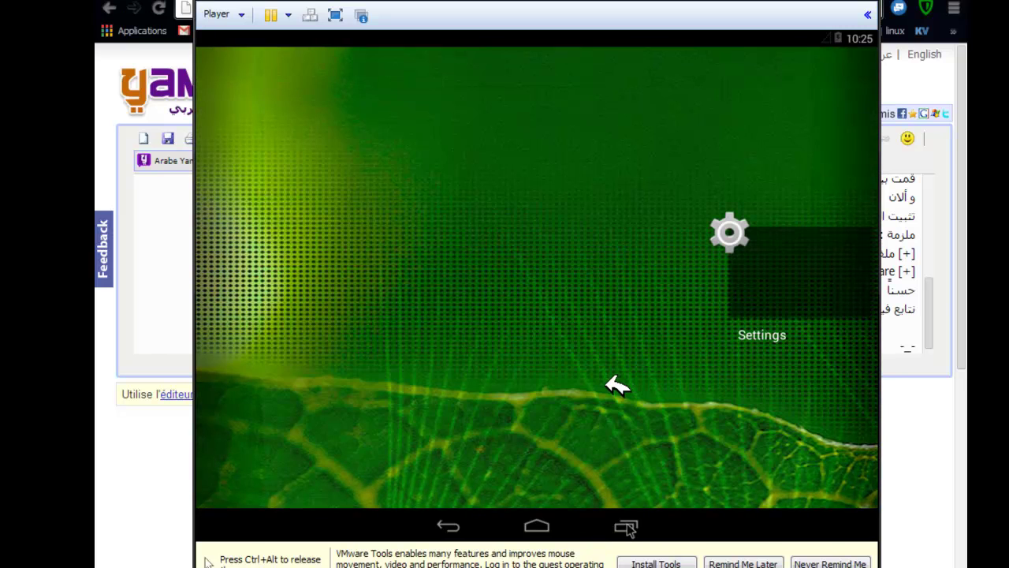
left_click_drag(732, 232, 514, 392)
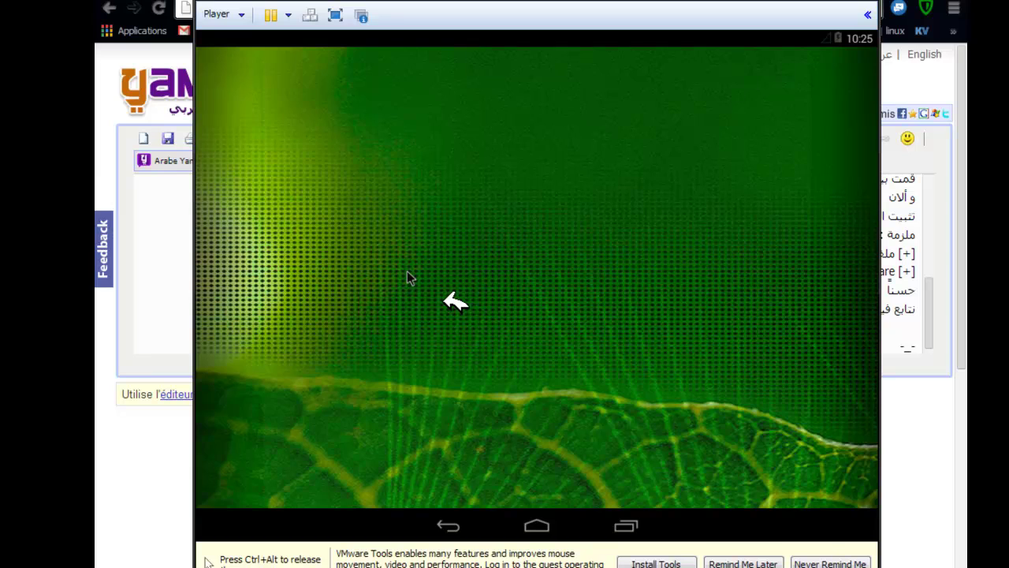
Switch to the Yamli editor in the browser and replace the "-_-" line with "mabrouke".
left_click(150, 237)
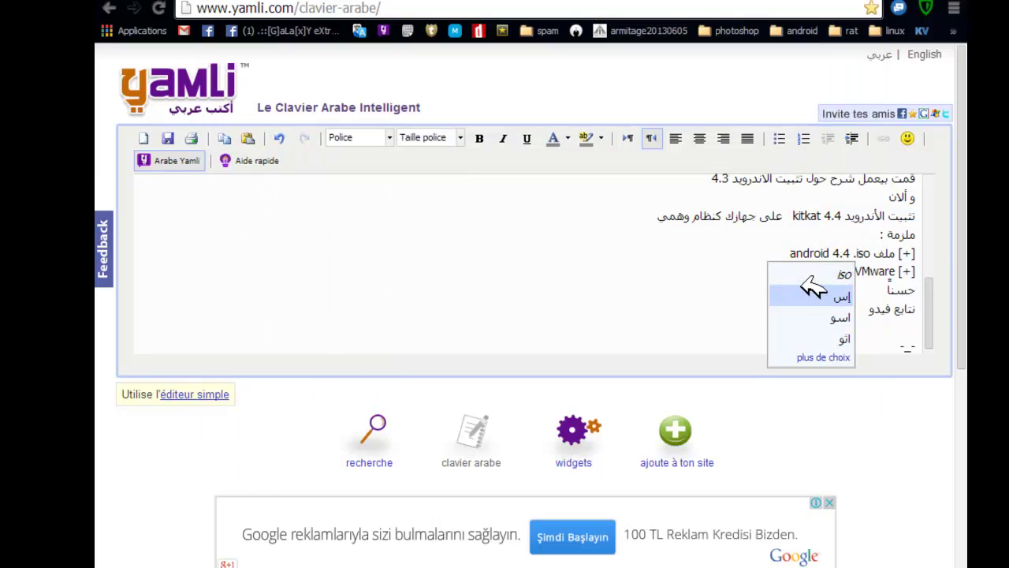
left_click(805, 280)
left_click_drag(899, 342, 944, 340)
type("mabrouke")
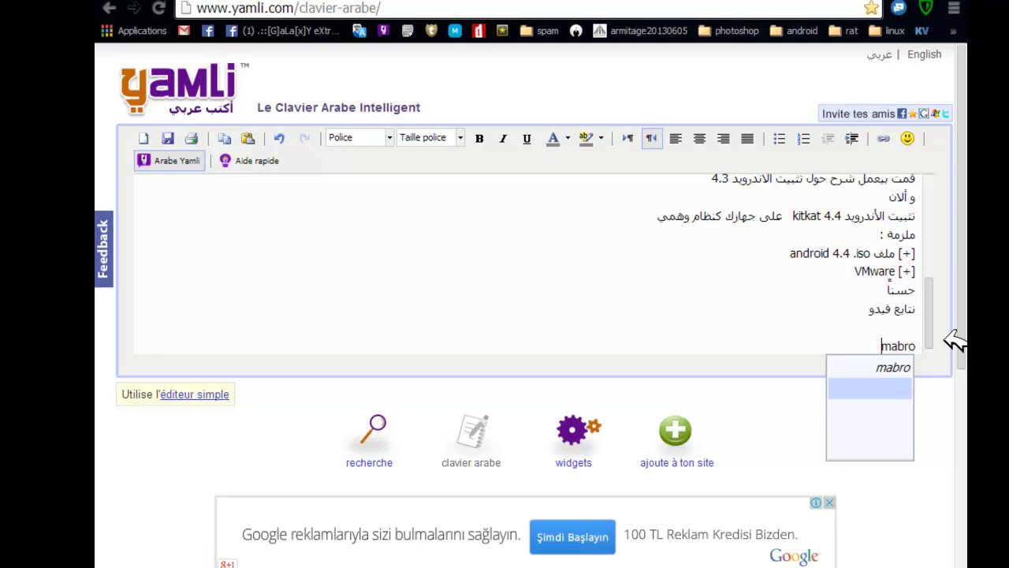